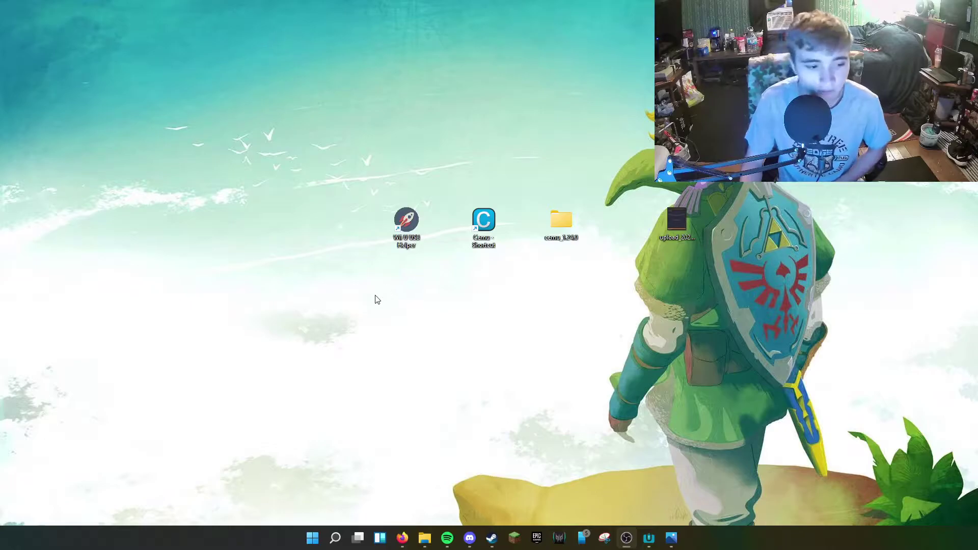
left_click_drag(377, 285, 641, 170)
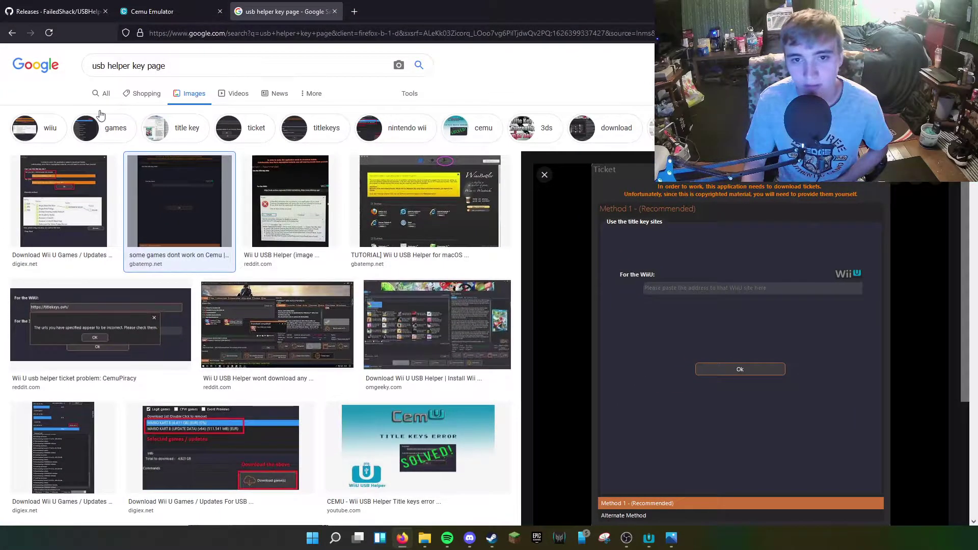
Examine the USBHelperInstaller releases page on GitHub and the Cemu home page for the system requirements and available downloads.
left_click(56, 11)
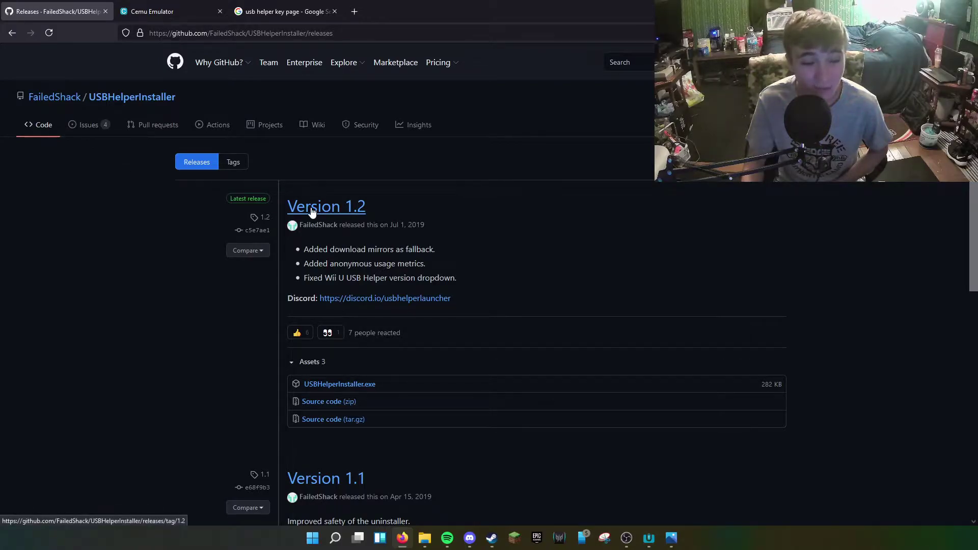
left_click(153, 11)
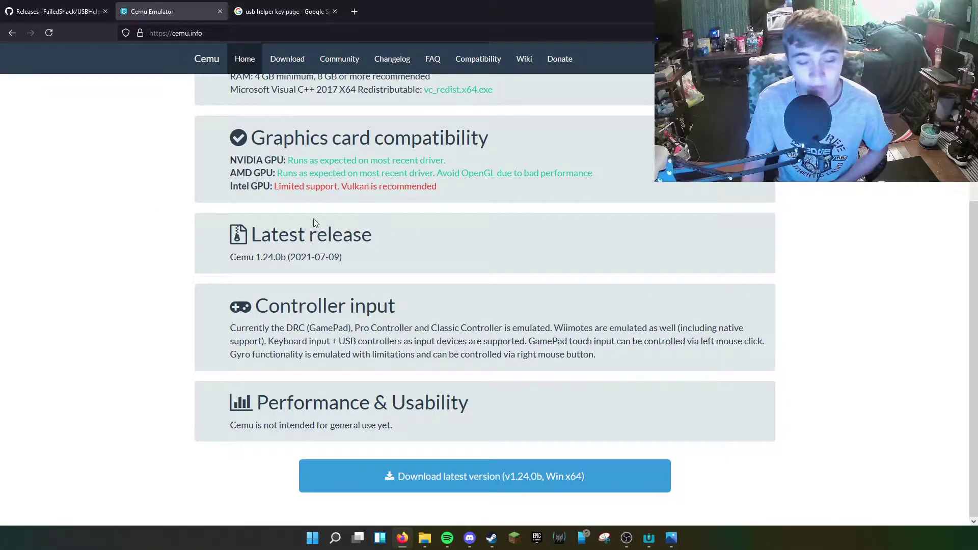
scroll(357, 367, "up", 3)
scroll(395, 353, "down", 3)
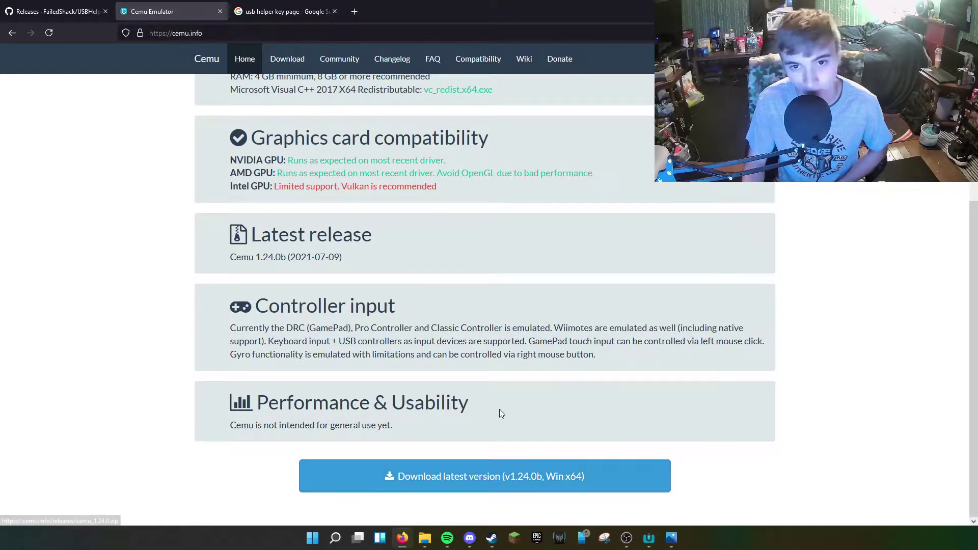
scroll(497, 411, "up", 1)
scroll(497, 412, "up", 3)
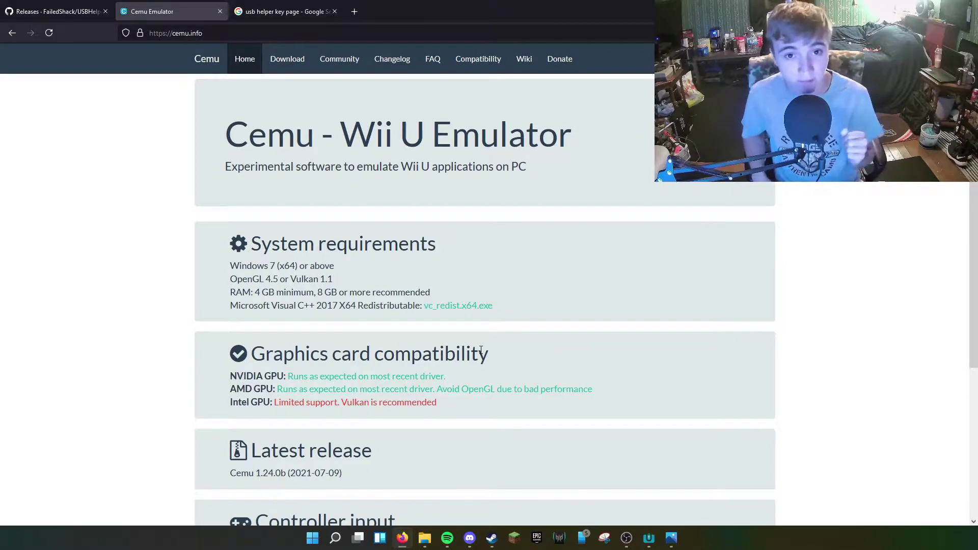
left_click(30, 11)
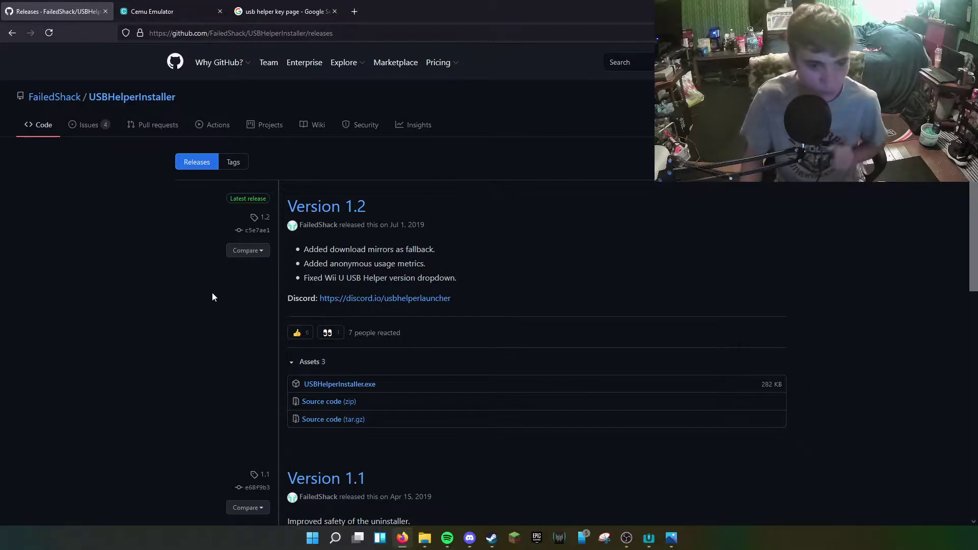
key("ctrl+Tab")
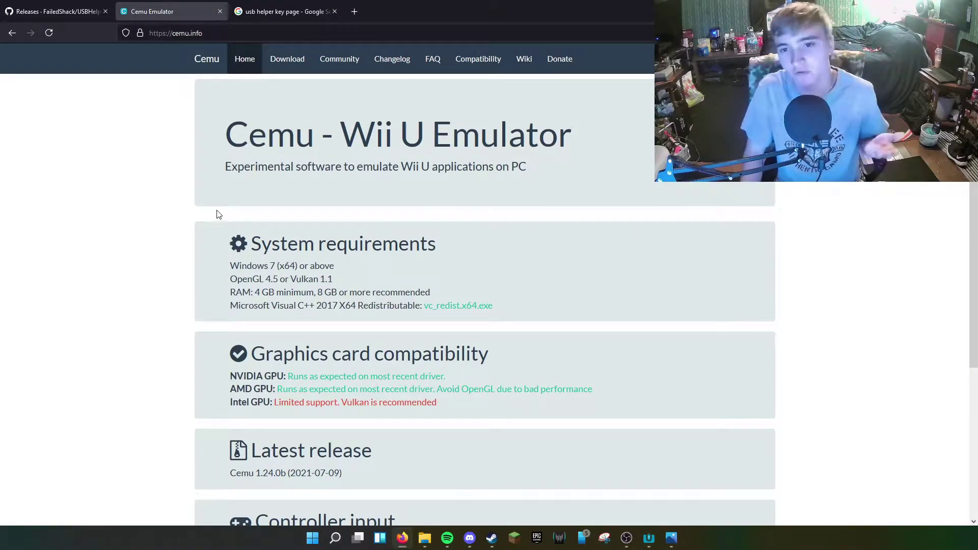
left_click_drag(218, 214, 632, 214)
scroll(578, 366, "down", 4)
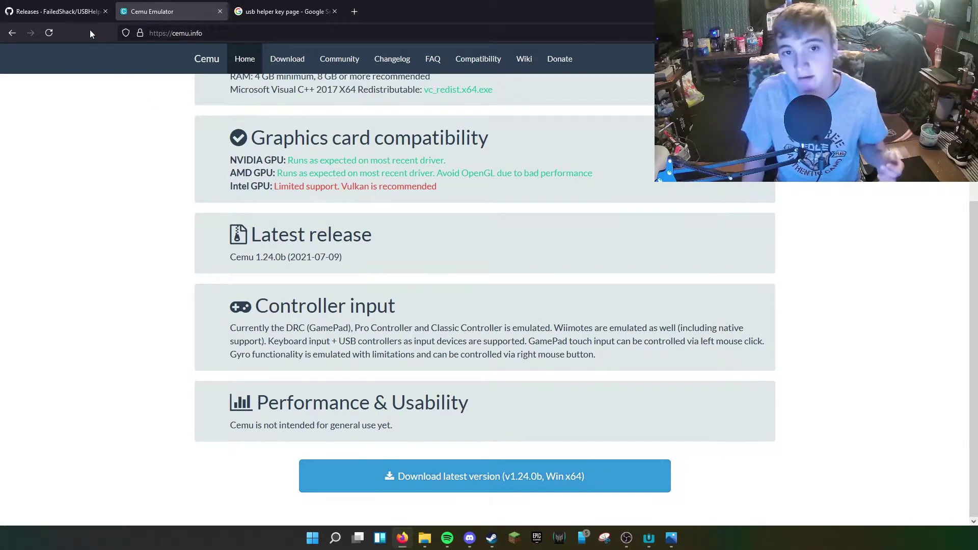
left_click(76, 11)
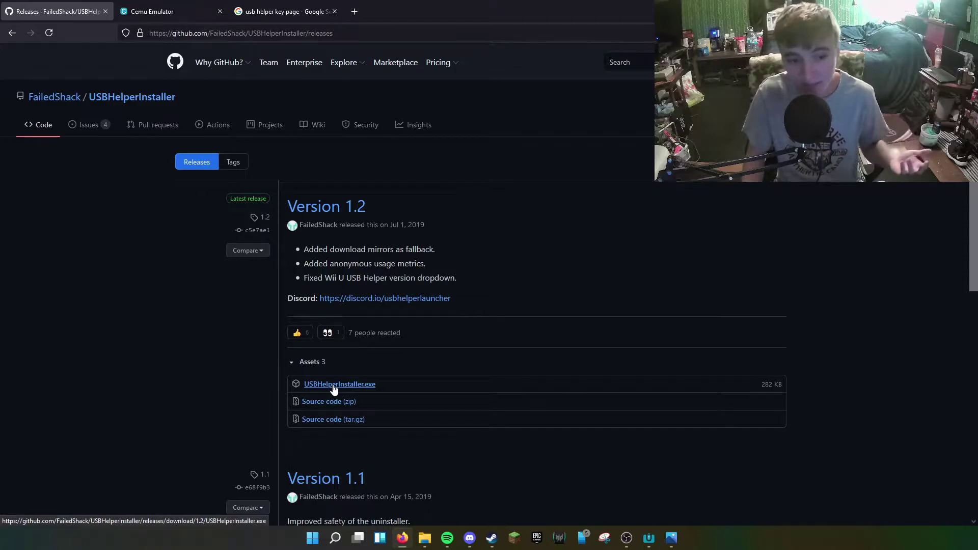
Show the desktop and inspect the Wii U title key site field in the Ticket window image, then minimise the image.
key("super+d")
mouse_move(386, 282)
left_mouse_down()
mouse_move(683, 141)
mouse_move(619, 143)
mouse_move(319, 284)
left_mouse_up()
left_click_drag(274, 321, 569, 157)
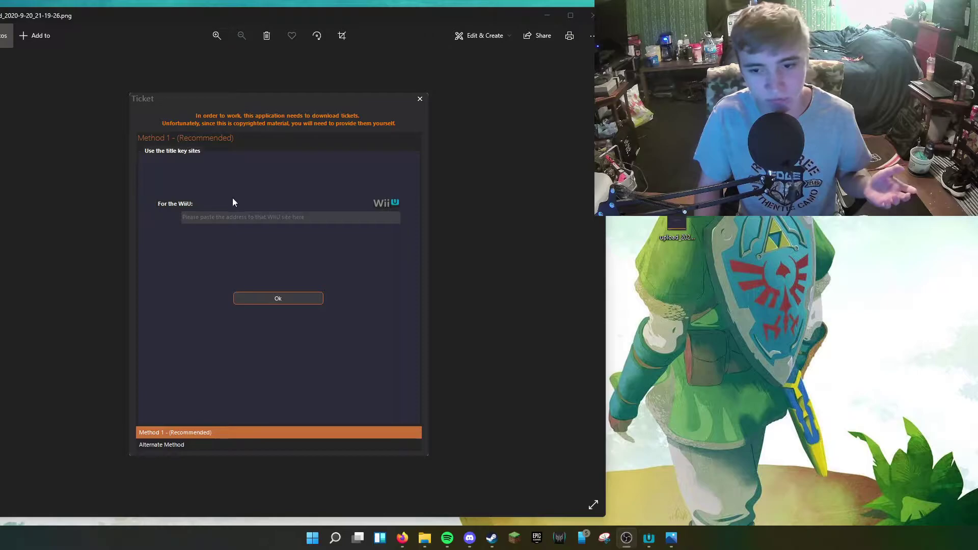
scroll(223, 224, "up", 2)
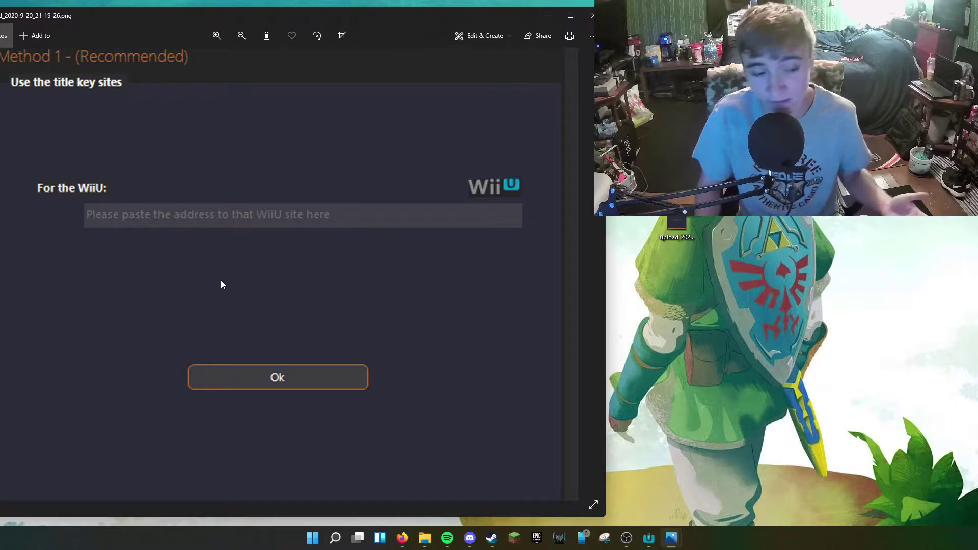
scroll(295, 232, "down", 2)
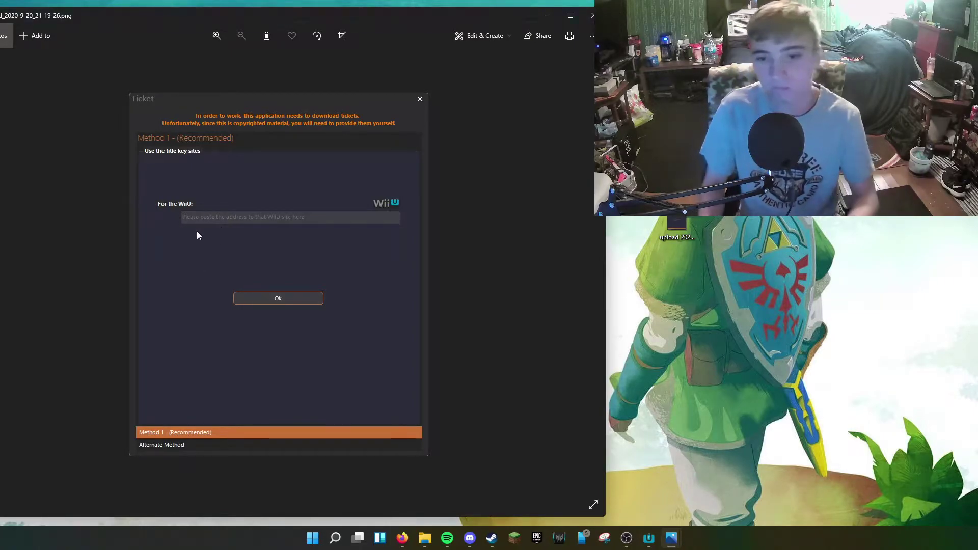
left_click(547, 15)
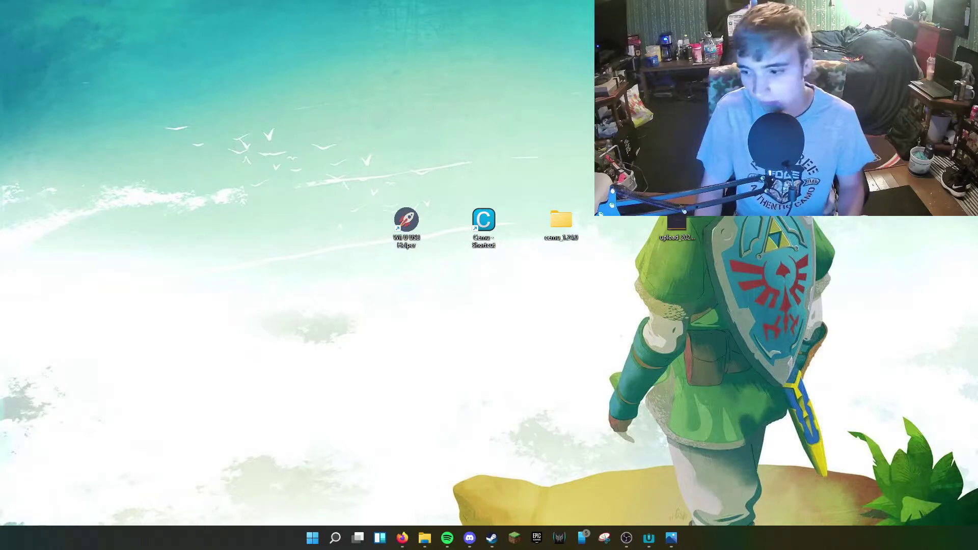
Switch to Wii U USB Helper and check the storage location in the advanced settings.
left_click(649, 538)
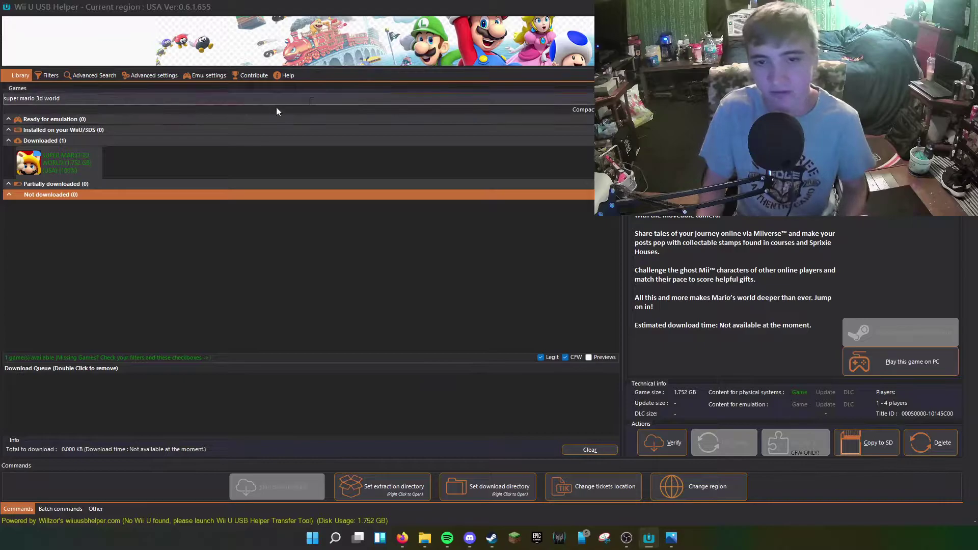
left_click(154, 75)
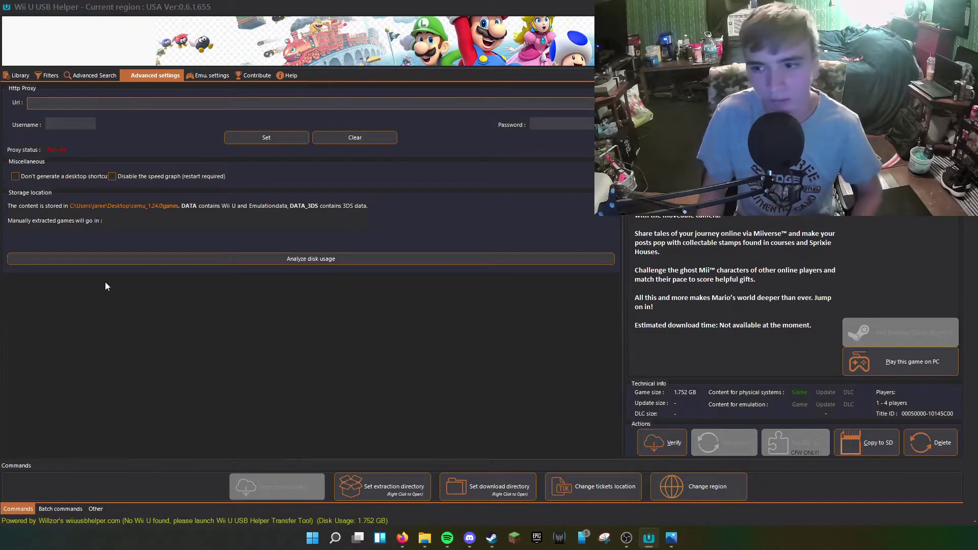
In the emulator configuration, set Cemu's installation path to the games folder inside cemu_1.24.0 on the Desktop.
left_click(208, 75)
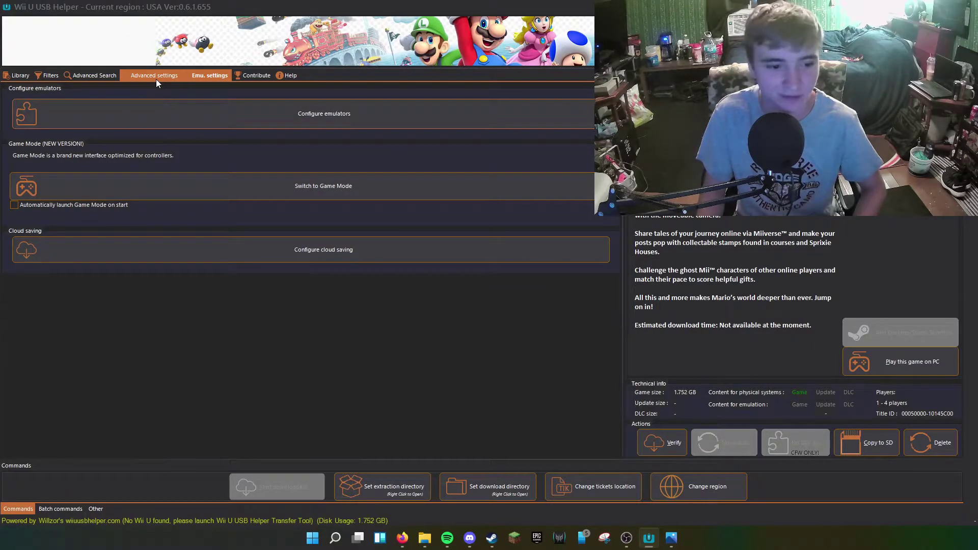
left_click(319, 124)
left_click(254, 202)
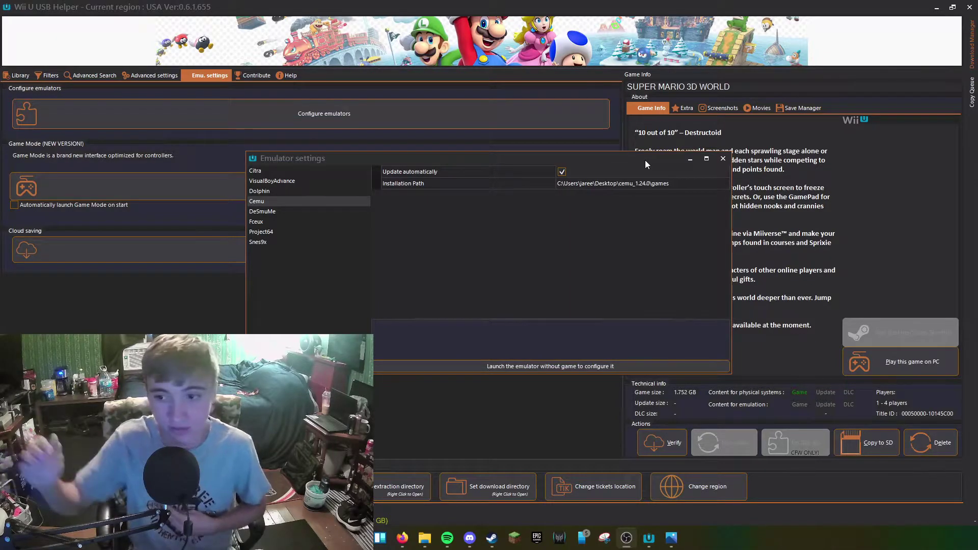
left_click(716, 183)
left_click(724, 184)
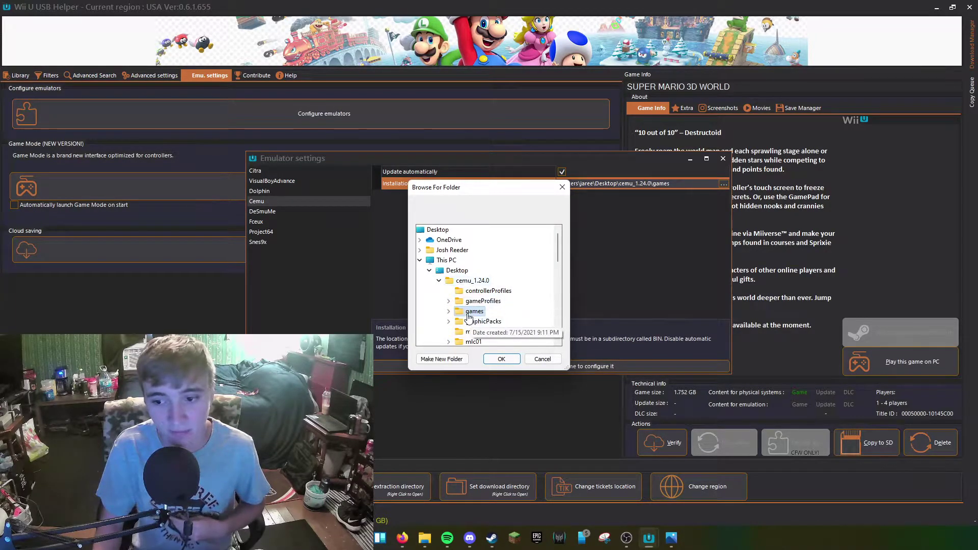
left_click(502, 359)
left_click(723, 158)
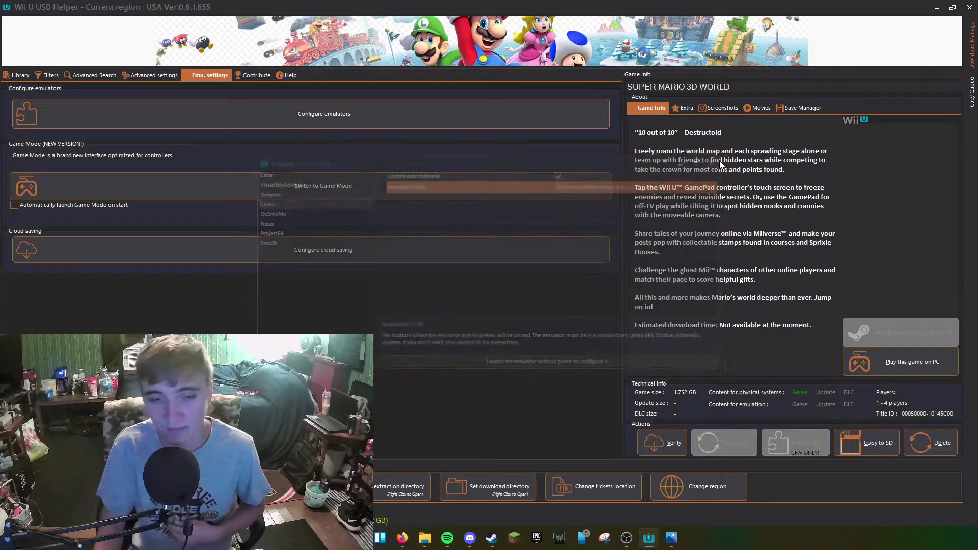
Leave Wii U USB Helper on its game library and launch Cemu from the desktop.
left_click(17, 75)
left_click(936, 8)
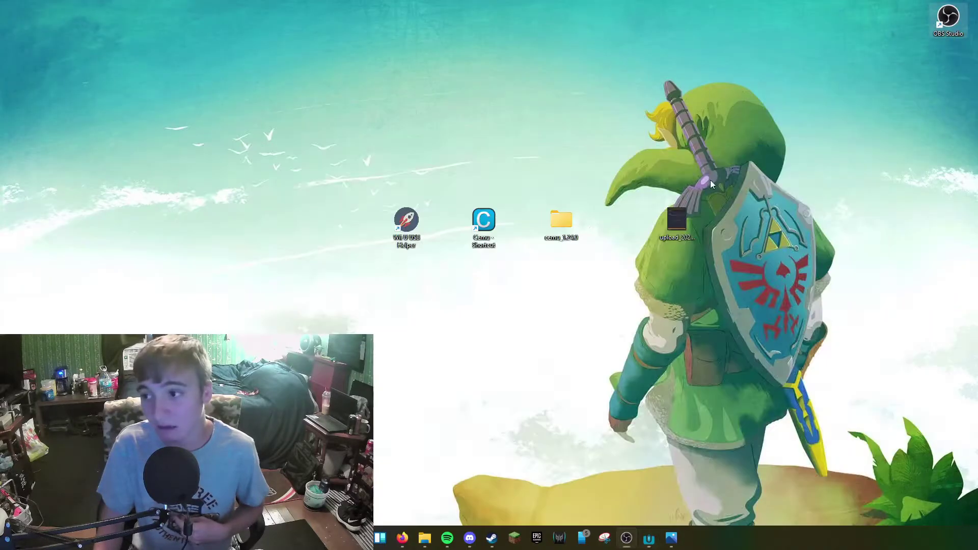
double_click(485, 223)
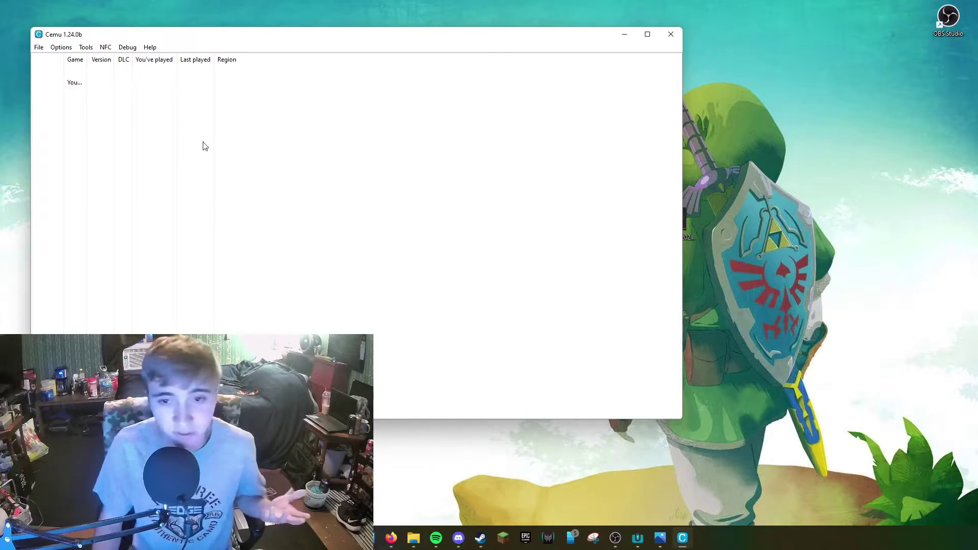
left_click_drag(219, 38, 392, 44)
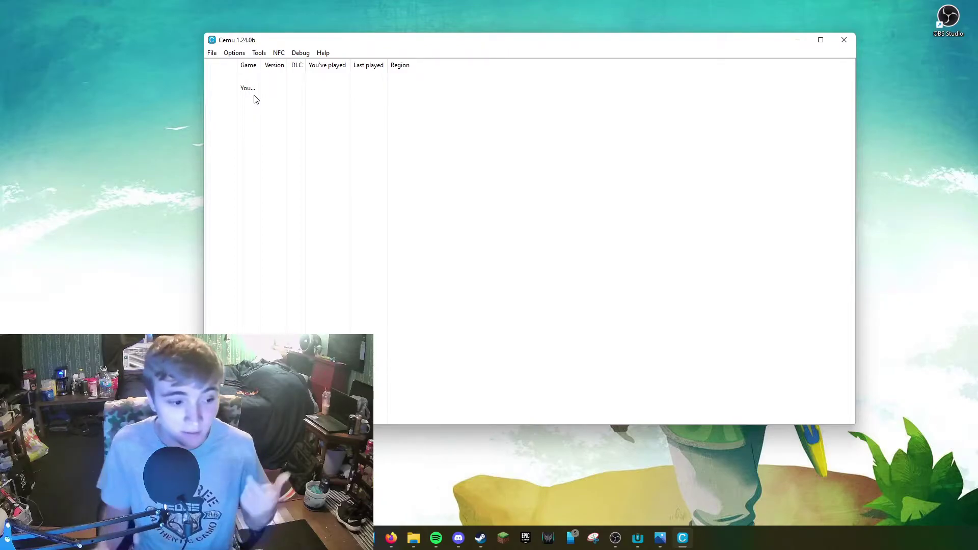
Start loading a game file in Cemu and browse to Desktop\cemu_1.24.0\games.
left_click(210, 53)
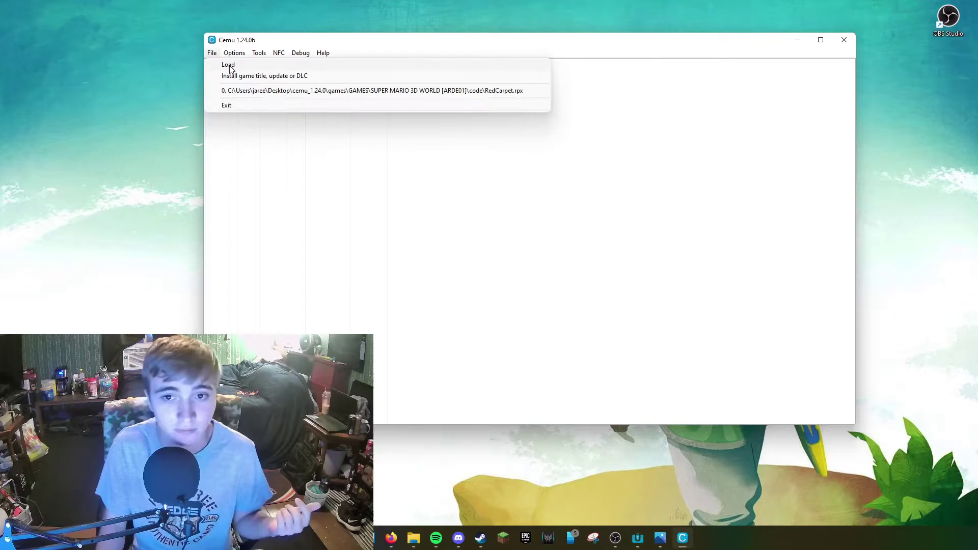
left_click(229, 65)
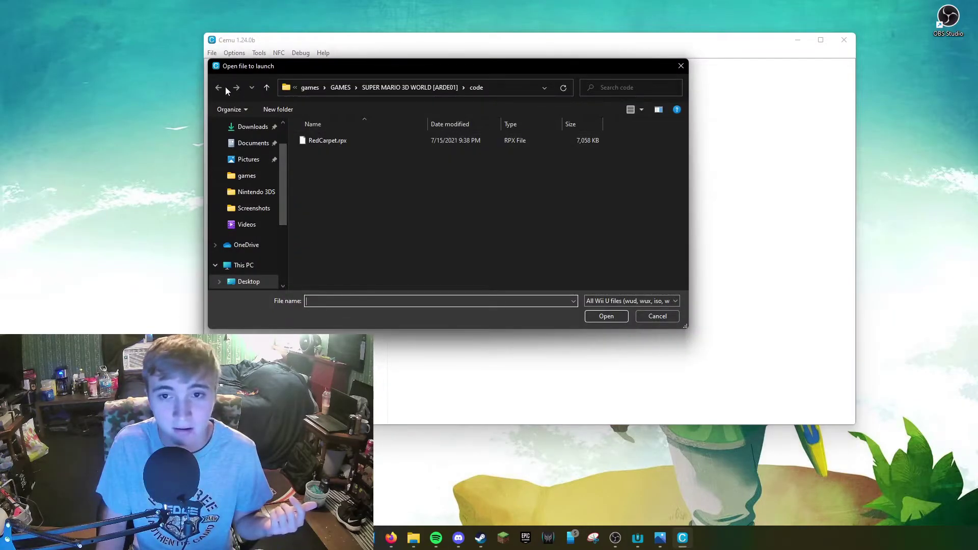
scroll(252, 216, "up", 2)
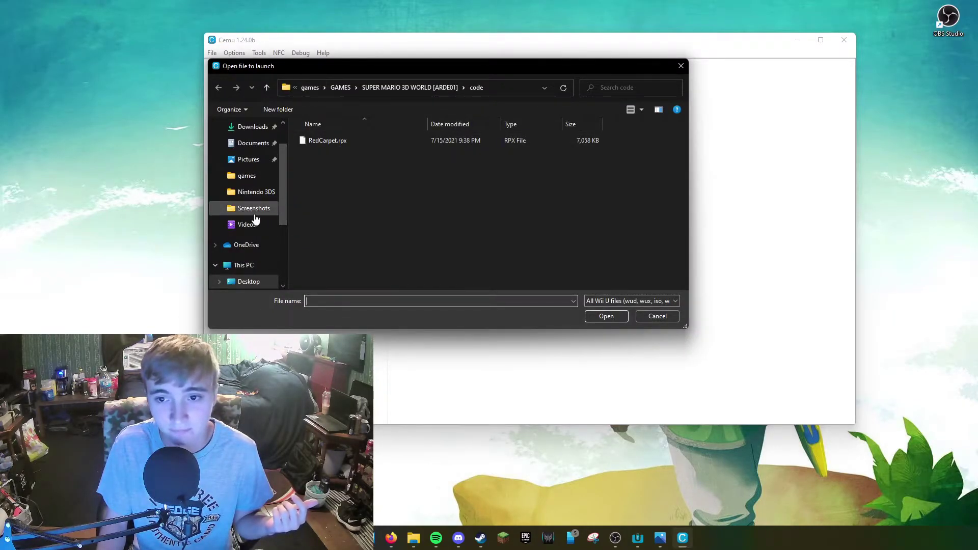
left_click(245, 147)
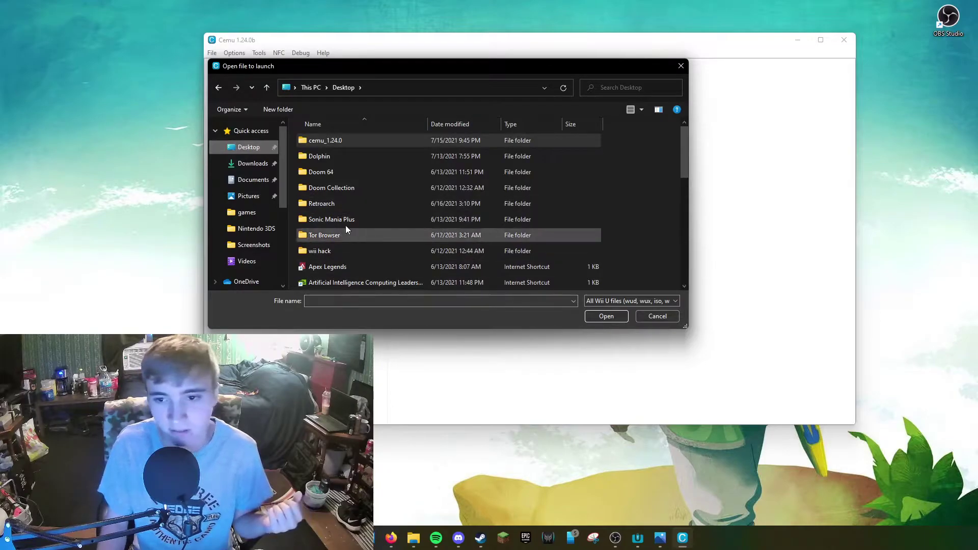
double_click(321, 143)
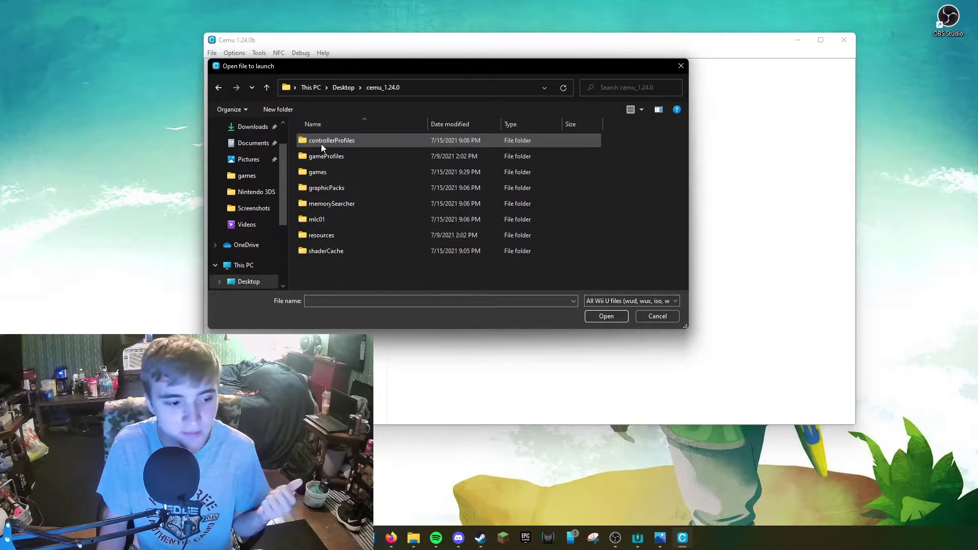
double_click(319, 174)
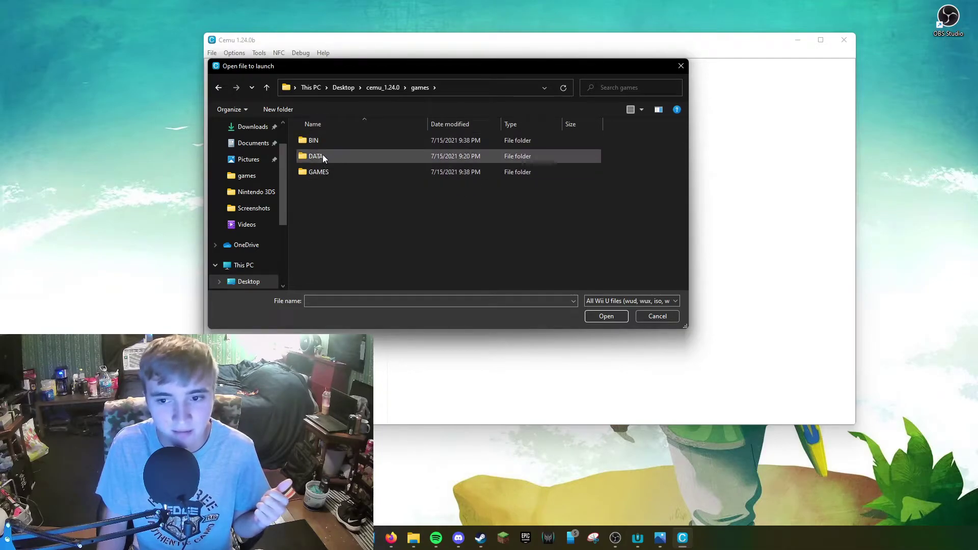
Look for a loadable Super Mario 3D World file in the DATA and BIN folders, returning to the games folder.
double_click(322, 156)
double_click(323, 152)
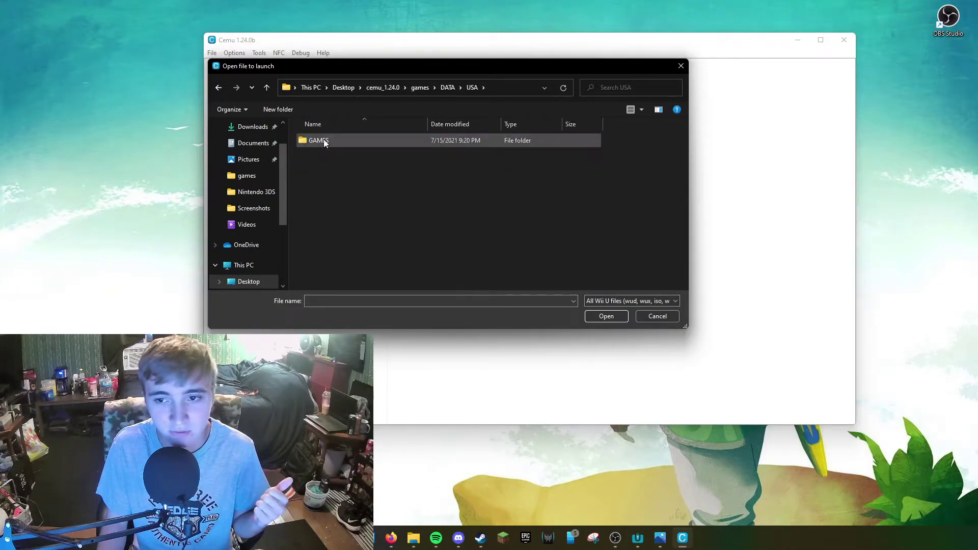
double_click(323, 140)
double_click(326, 142)
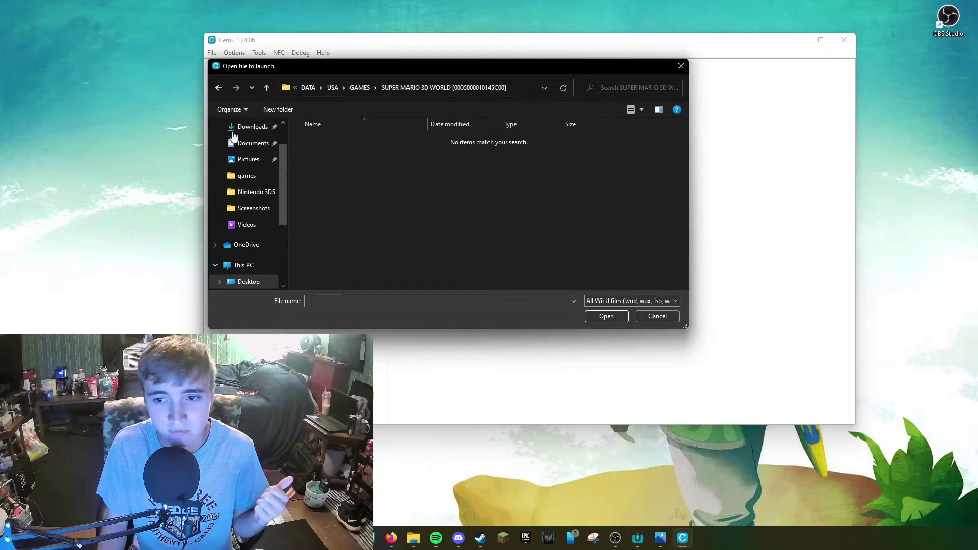
left_click(219, 87)
left_click(219, 88)
left_click(219, 88)
left_click(219, 88)
double_click(313, 142)
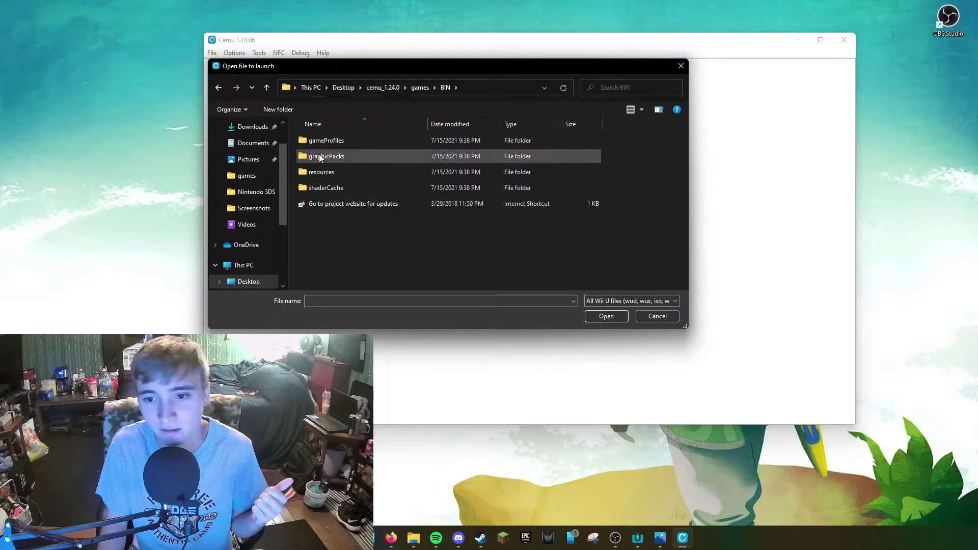
left_click(224, 90)
Look inside the GAMES folder's SUPER MARIO 3D WORLD [ARDE01] folder, returning to the cemu_1.24.0 folder.
double_click(317, 170)
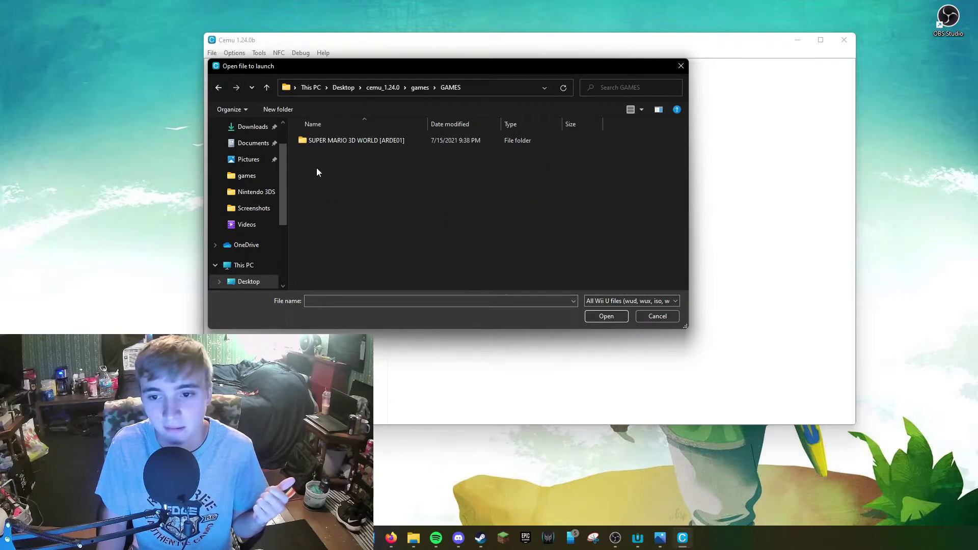
double_click(311, 141)
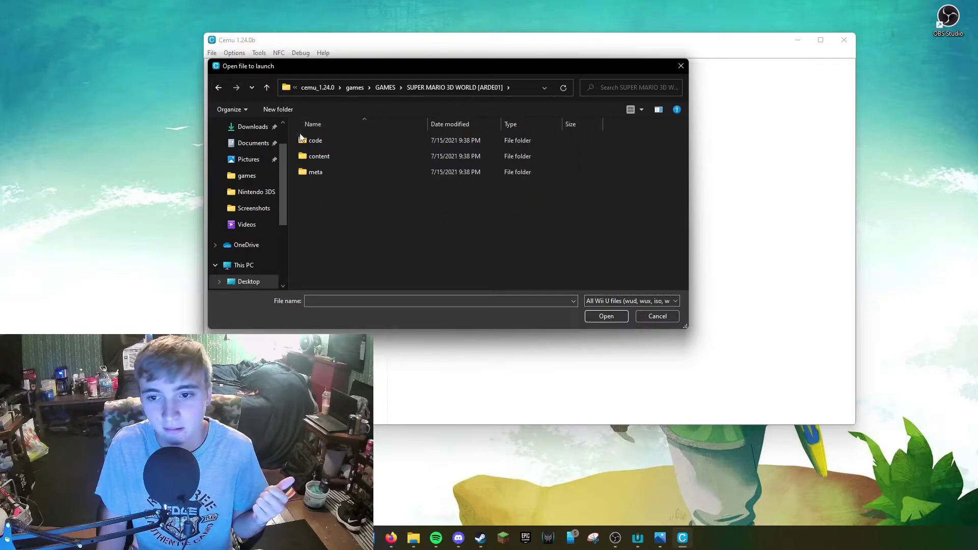
left_click(220, 90)
left_click(220, 90)
left_click(219, 89)
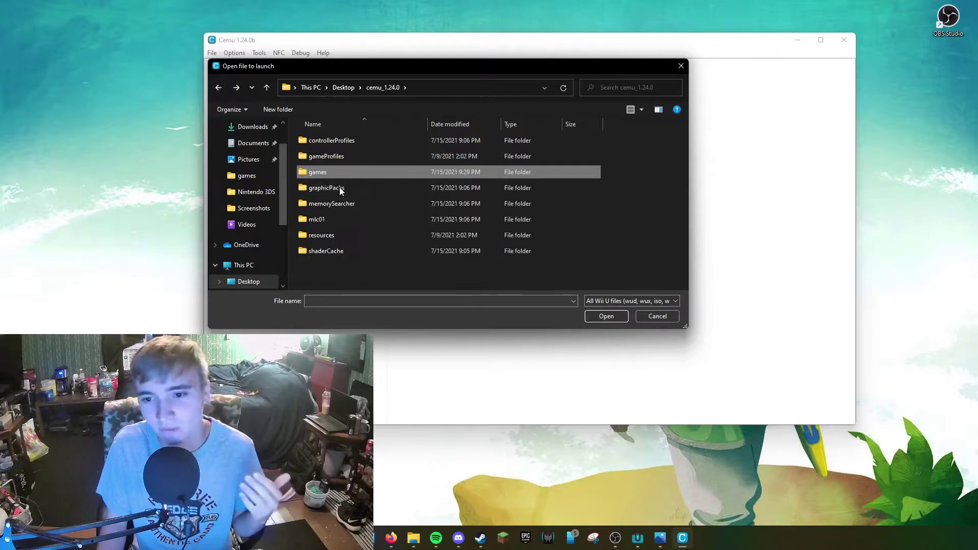
Browse to games\GAMES\SUPER MARIO 3D WORLD [ARDE01]\code inside cemu_1.24.0.
double_click(303, 176)
double_click(322, 171)
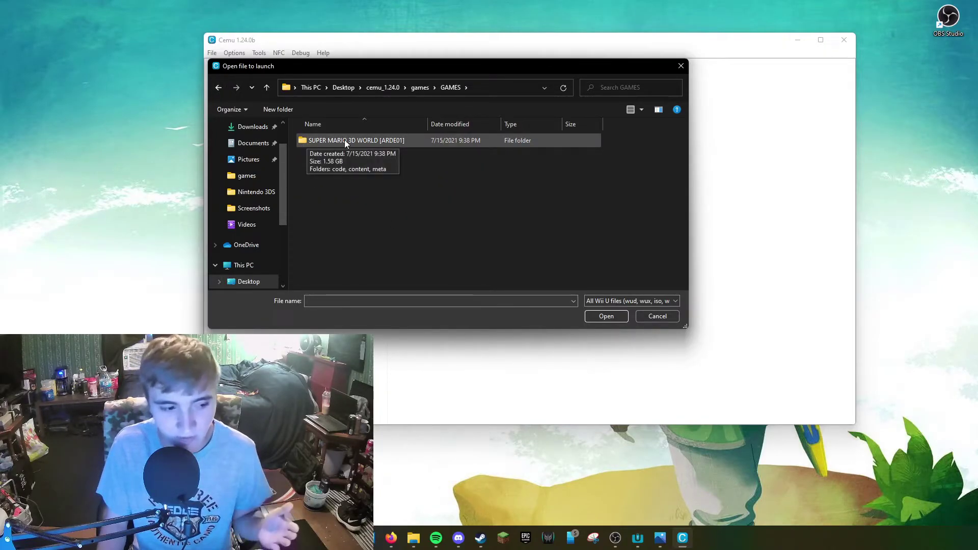
double_click(348, 144)
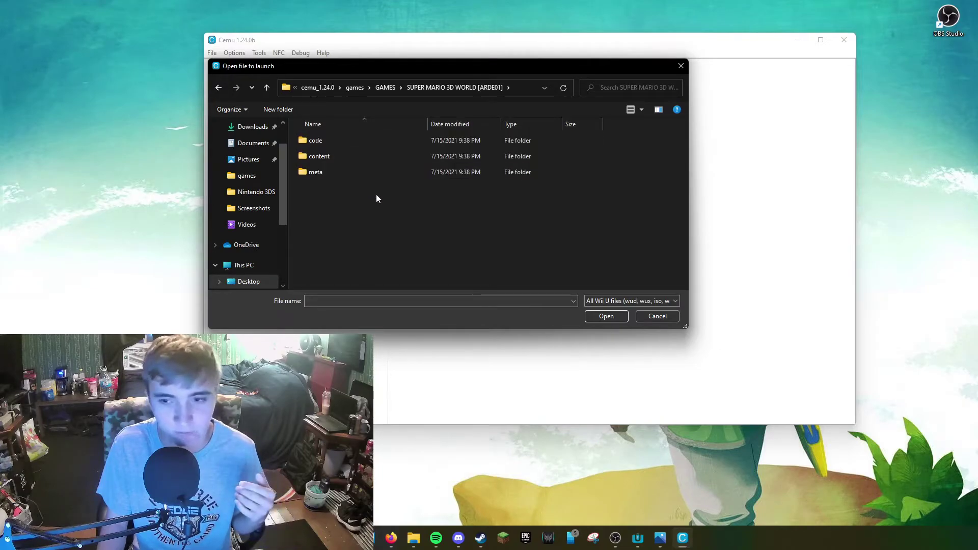
double_click(320, 143)
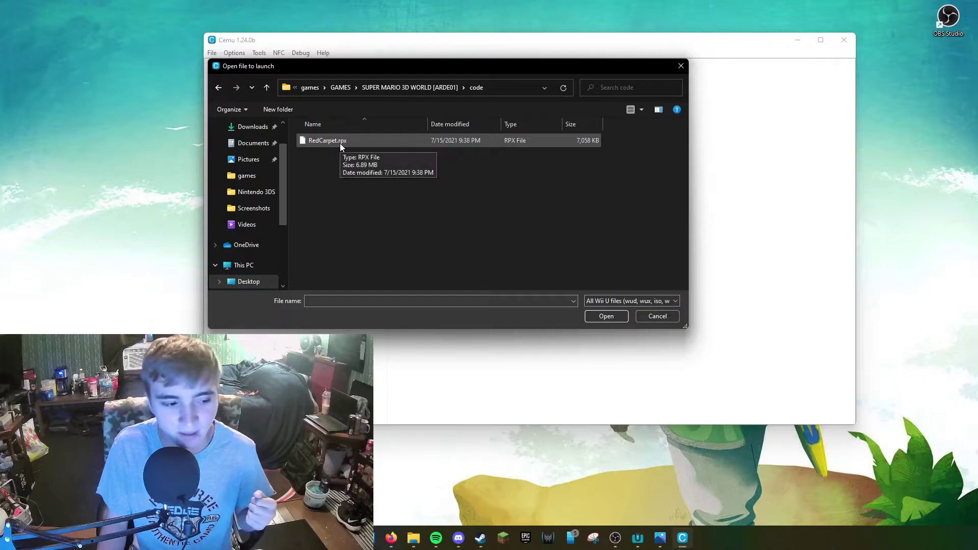
Load RedCarpet.rpx from the code folder with the file filter set to All Wii U files.
left_click(340, 142)
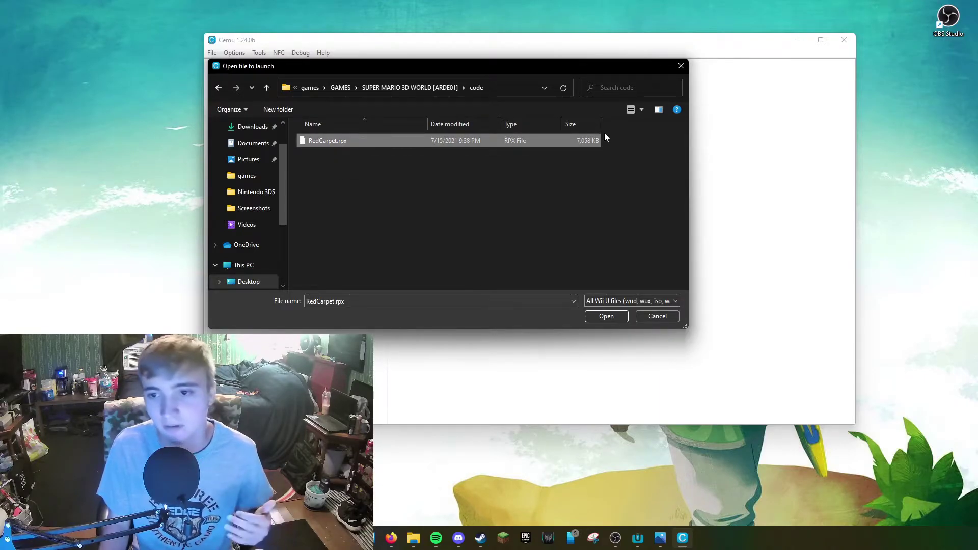
left_click(672, 302)
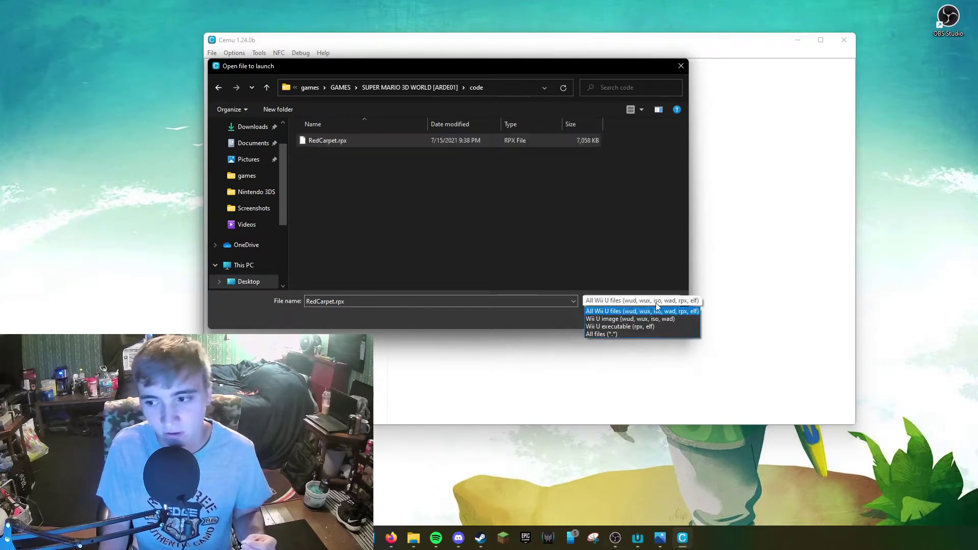
left_click(685, 312)
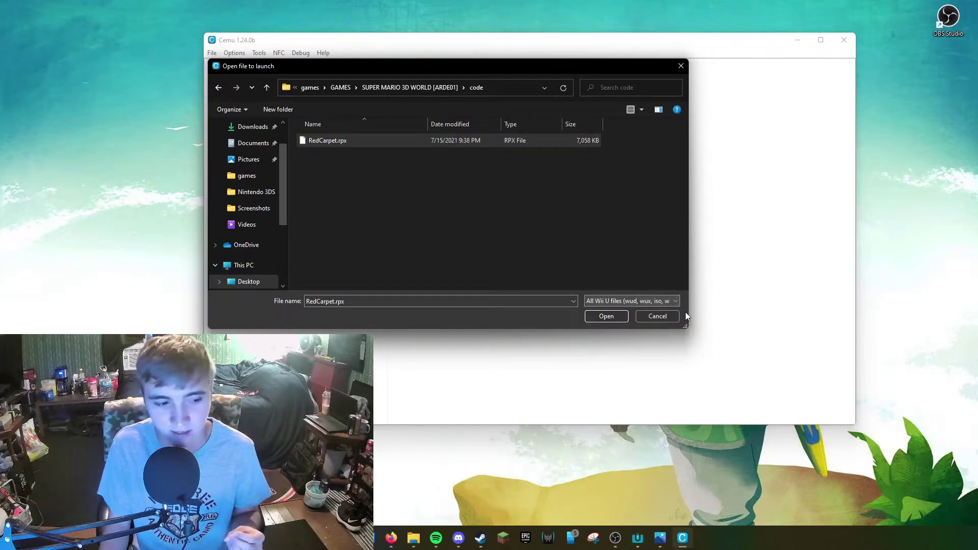
double_click(365, 142)
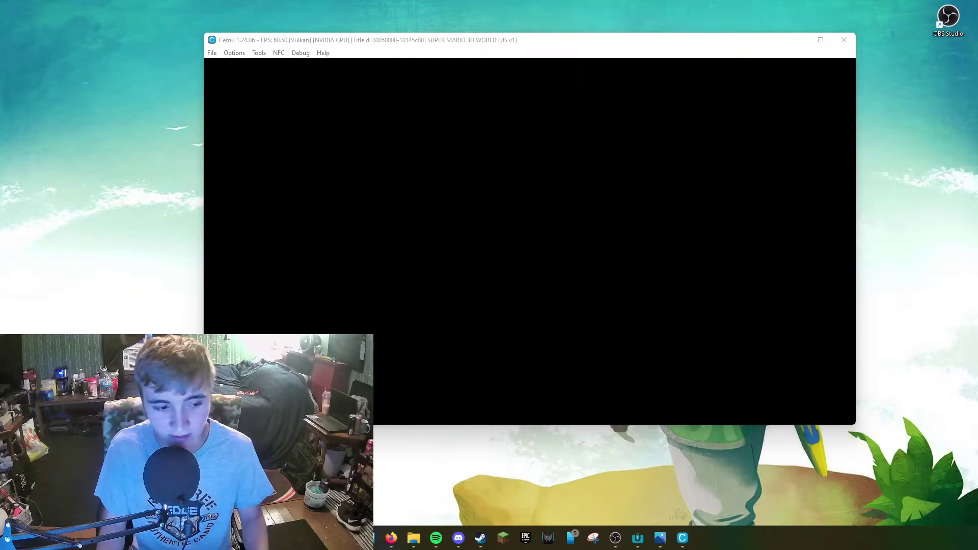
left_click(380, 41)
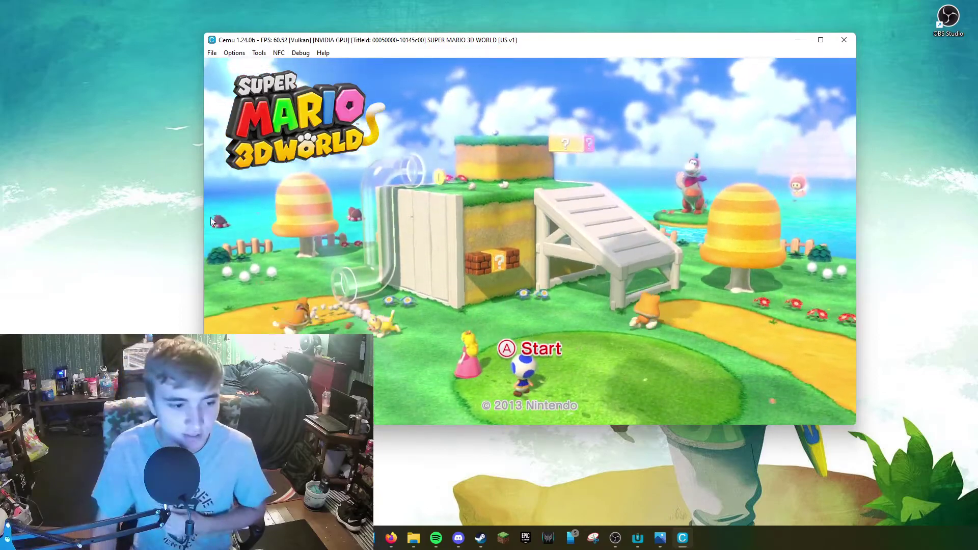
Examine Controller 1's profile, emulated controller and controller API choices in the input settings, closing them with the API left on Keyboard.
left_click(235, 53)
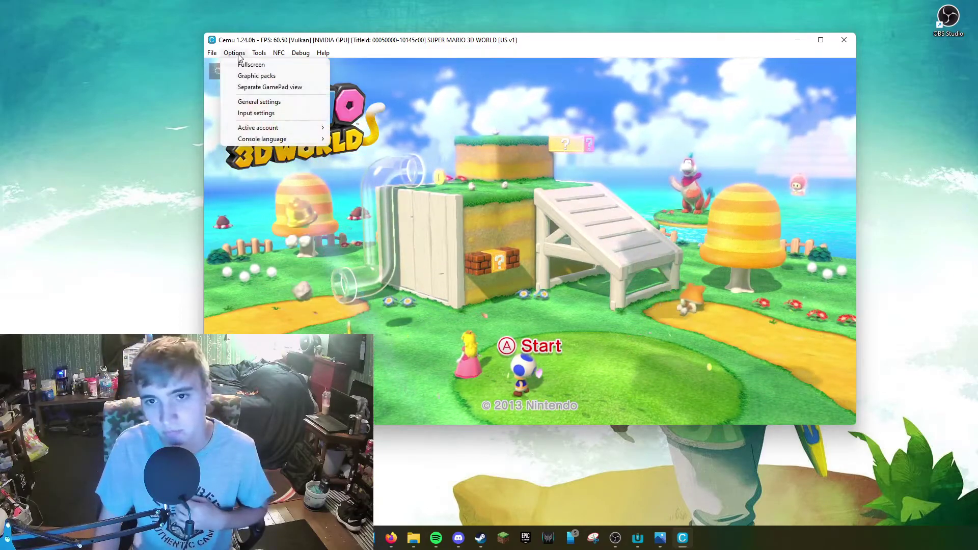
left_click(252, 113)
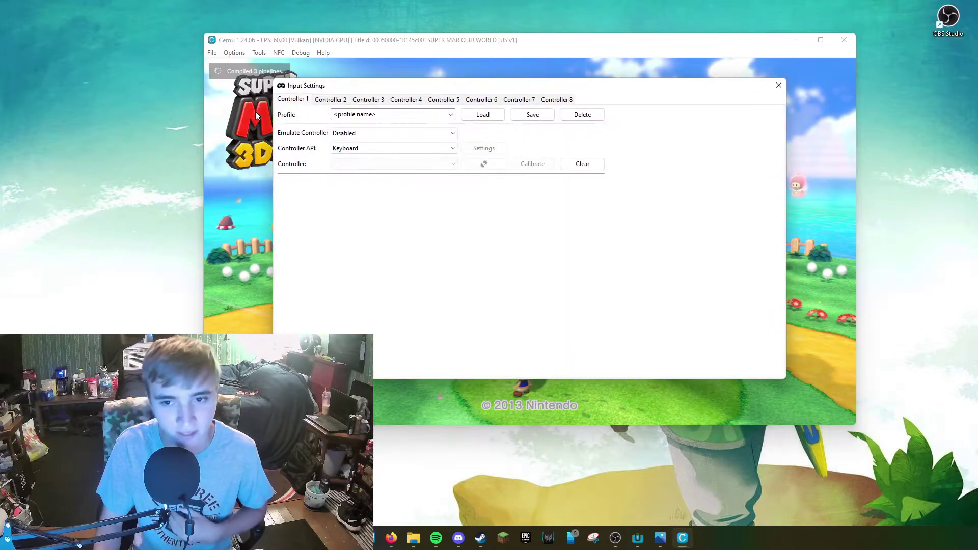
left_click(450, 114)
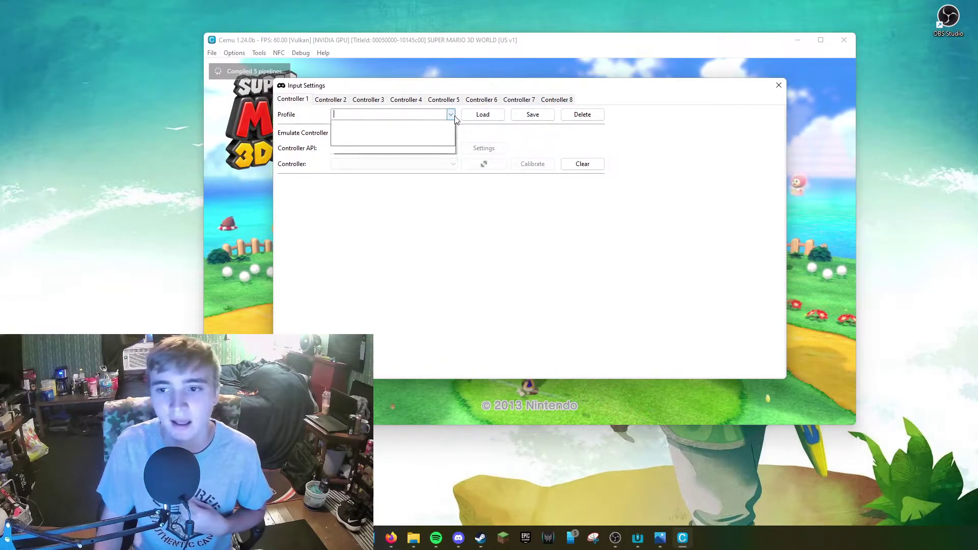
left_click(406, 133)
left_click(406, 134)
left_click(384, 134)
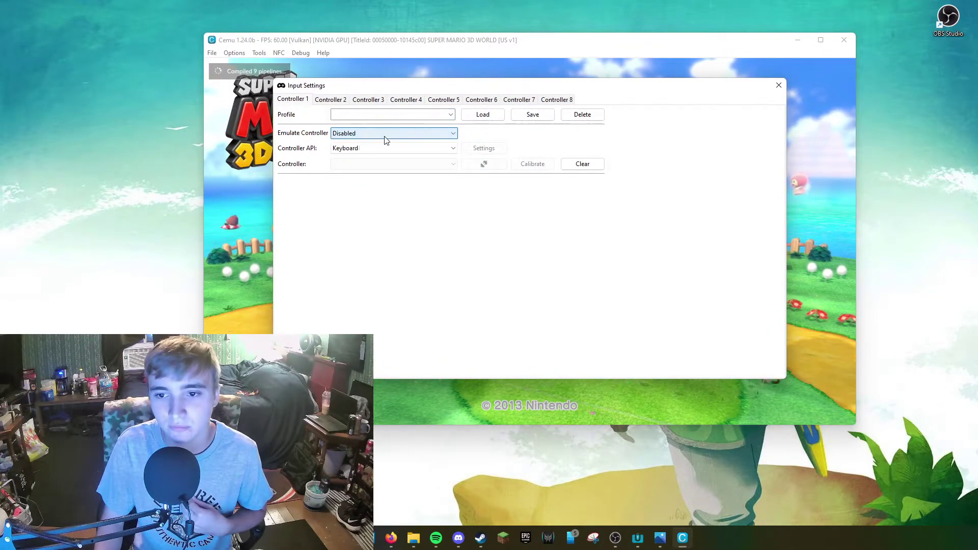
left_click(356, 147)
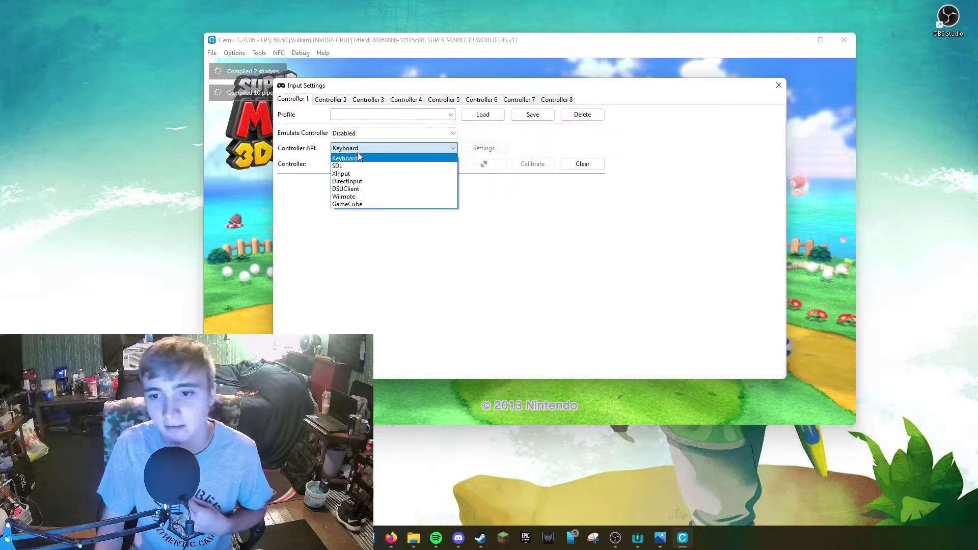
left_click(357, 157)
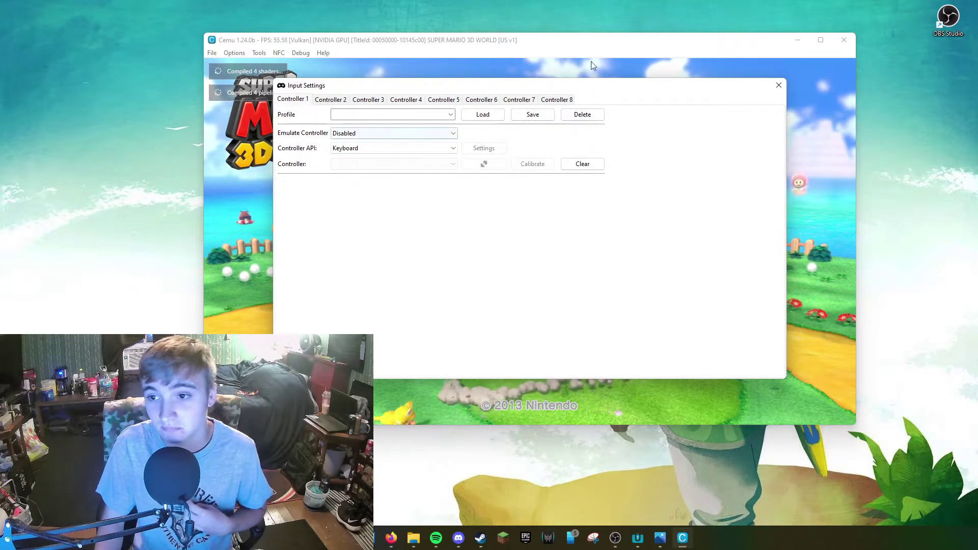
left_click(778, 85)
Reopen the input settings and check Controller 1's saved profiles and available emulated controllers, trying to load a profile.
left_click(234, 53)
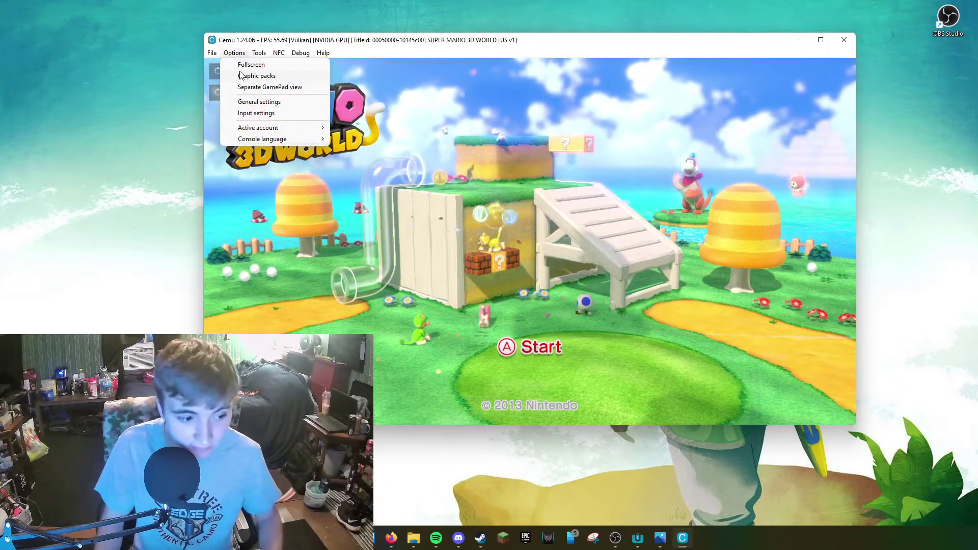
left_click(266, 114)
left_click(443, 113)
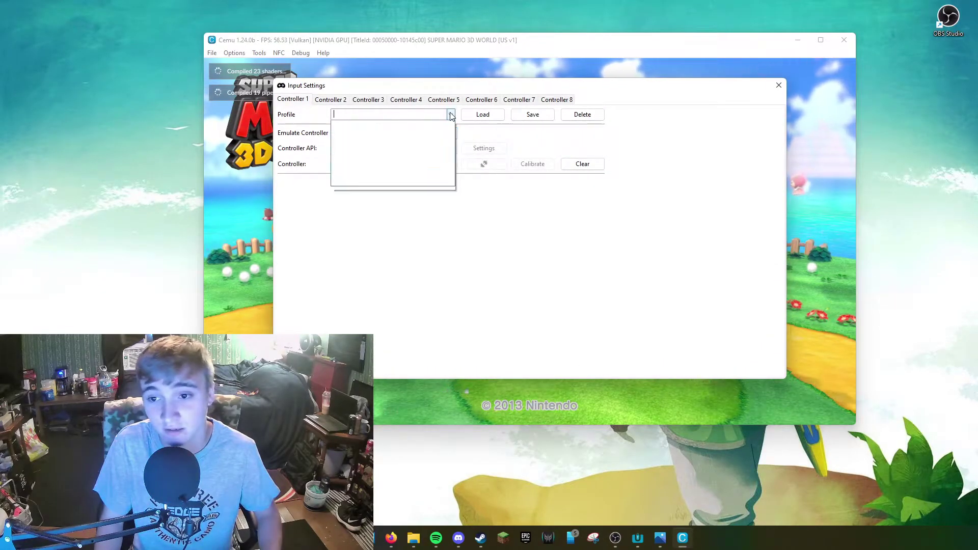
left_click(389, 134)
left_click(389, 132)
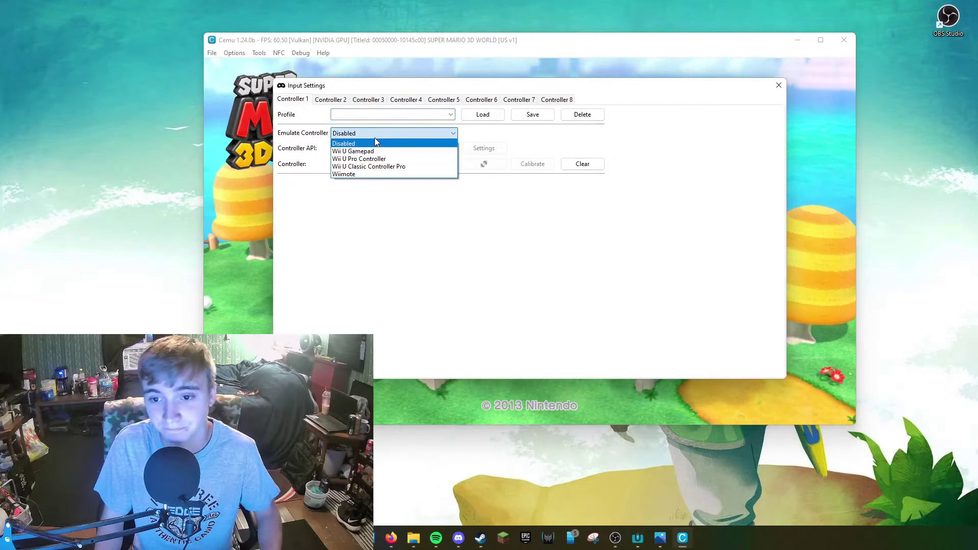
left_click(375, 138)
left_click(371, 148)
left_click(369, 155)
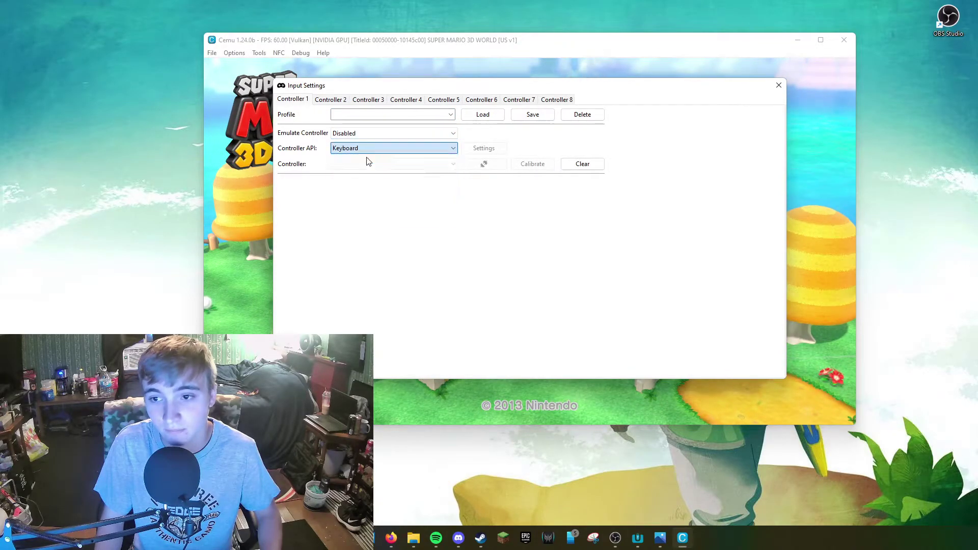
left_click(488, 117)
left_click(584, 231)
Save Controller 1's input profile under the name Keyboard.
left_click(374, 114)
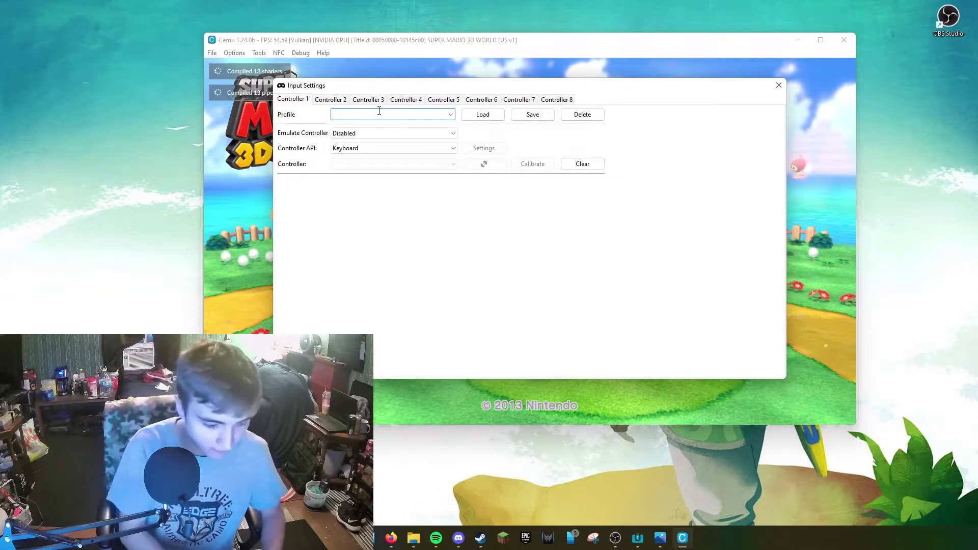
type("Key")
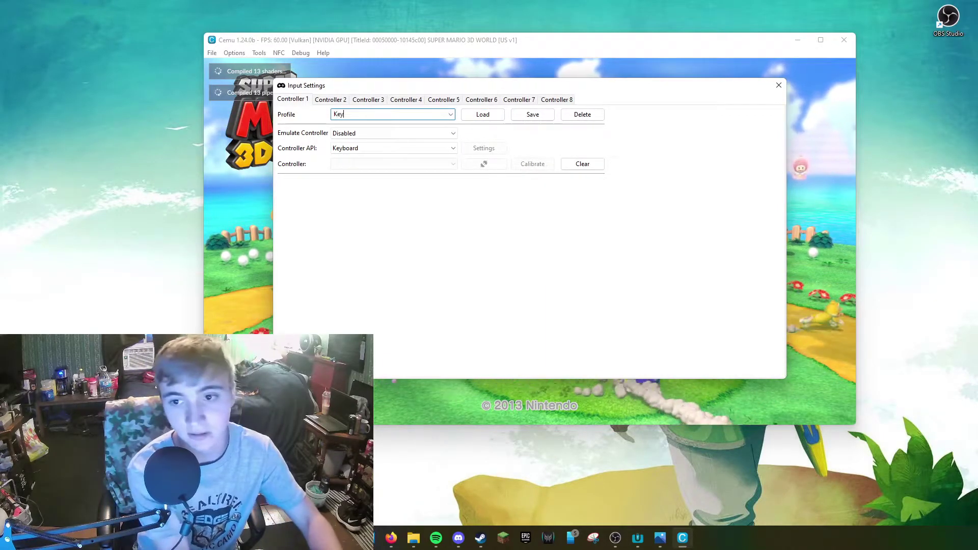
type("board")
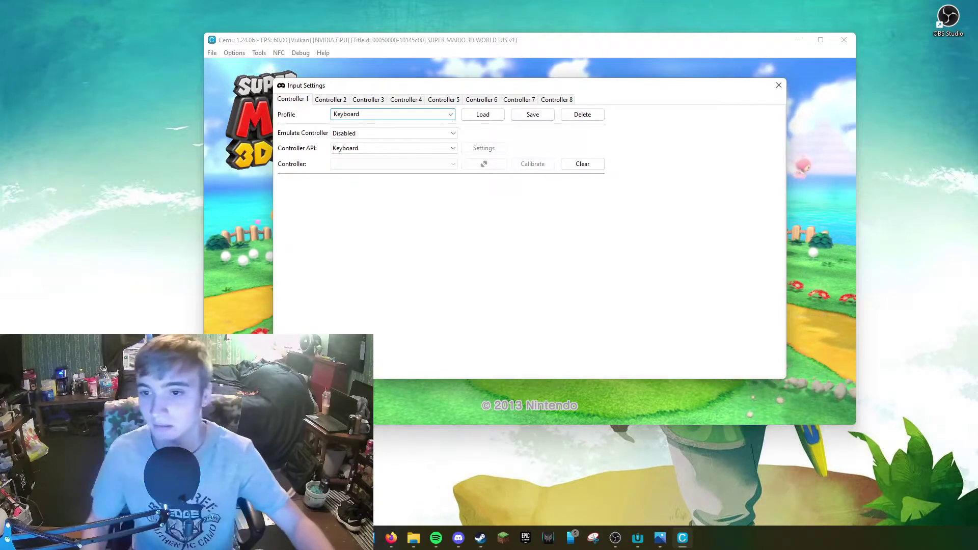
left_click(533, 115)
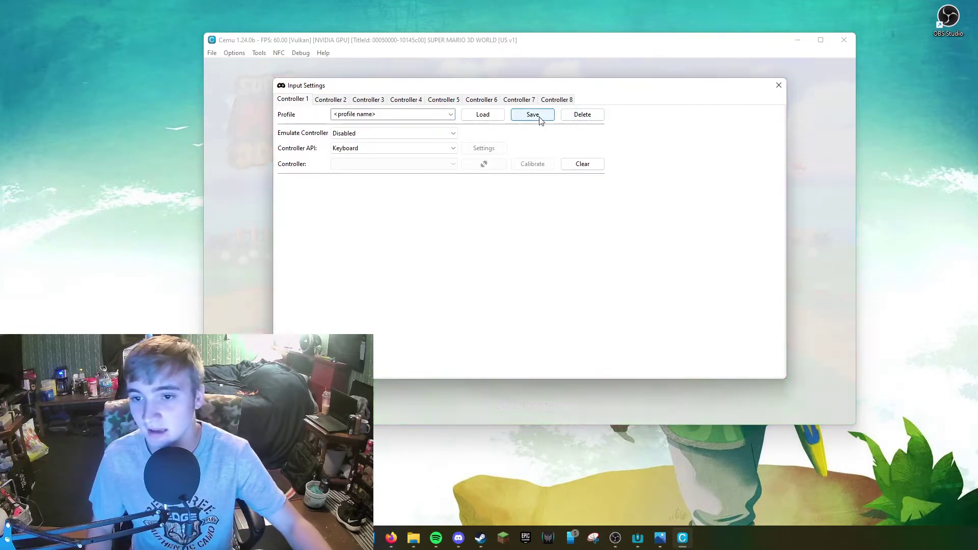
Recheck Controller 1's profile, API and emulated controller lists without changing the selections, and close the input settings.
left_click(451, 114)
left_click(371, 146)
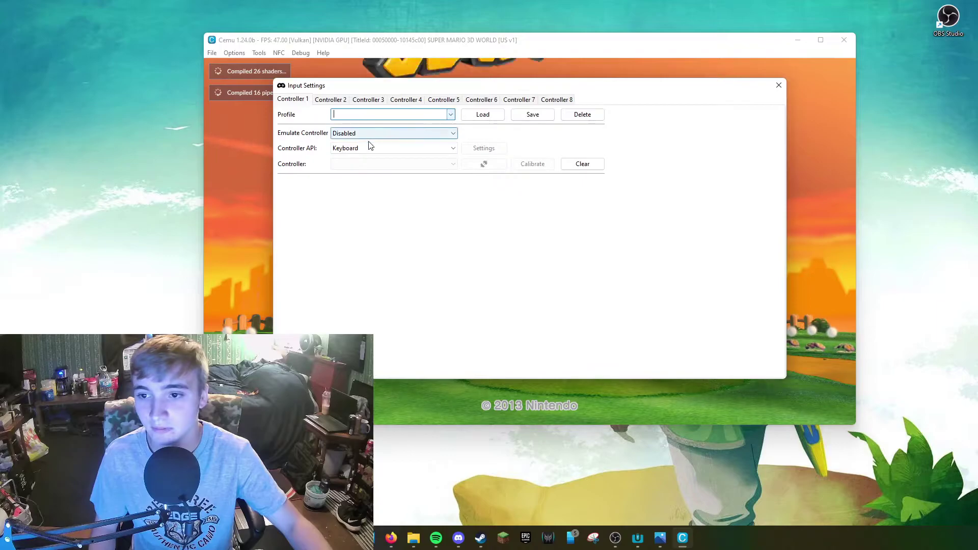
left_click(363, 148)
left_click(367, 155)
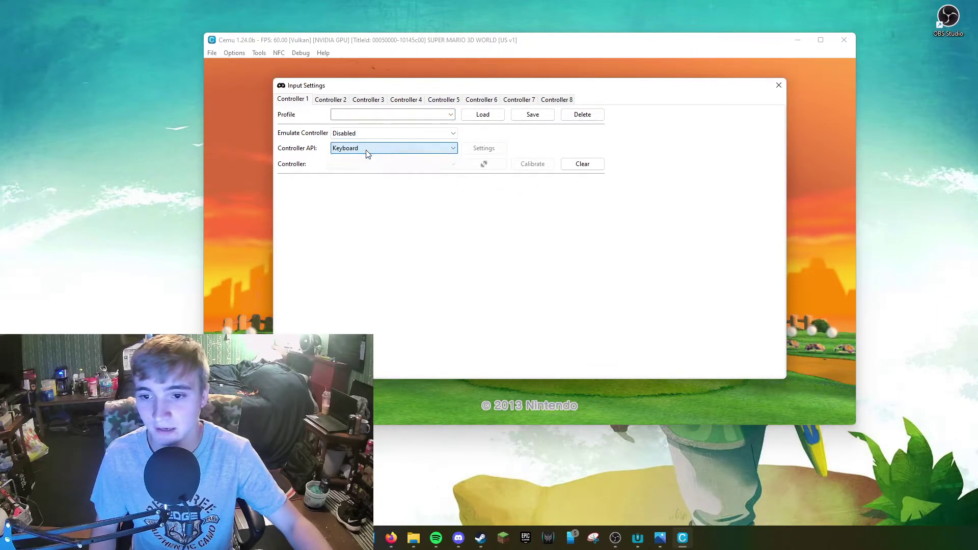
left_click(420, 136)
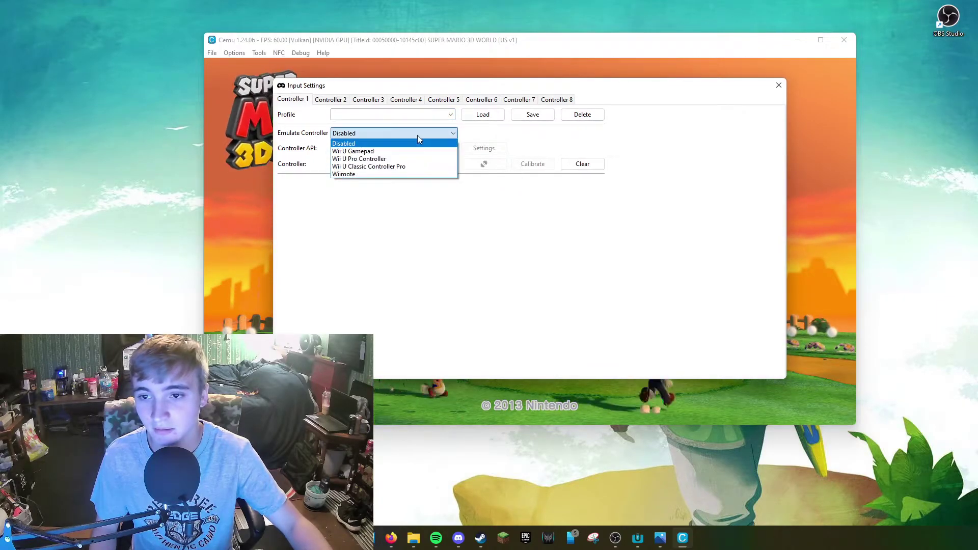
left_click(418, 135)
left_click(393, 101)
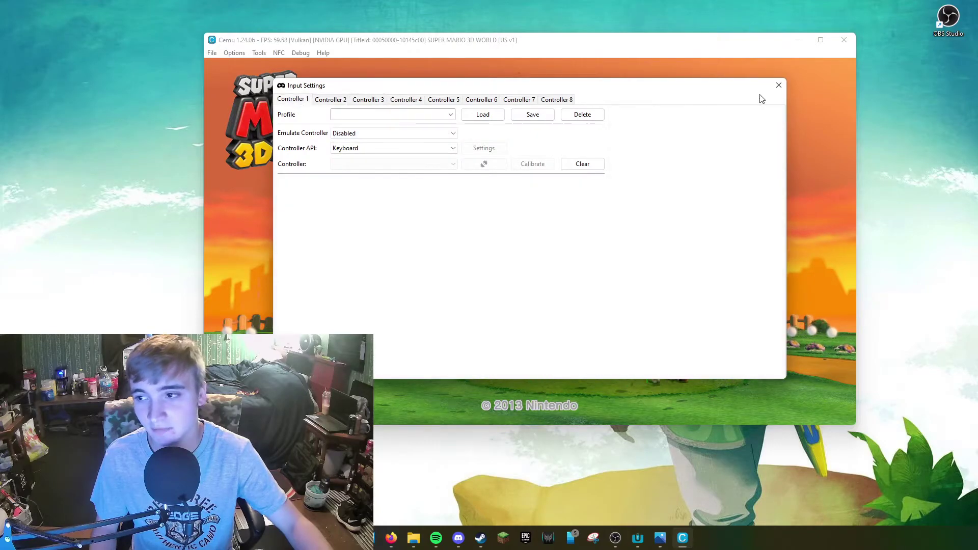
left_click(778, 85)
Open the general settings and examine the available graphics API and graphics device options.
left_click(234, 52)
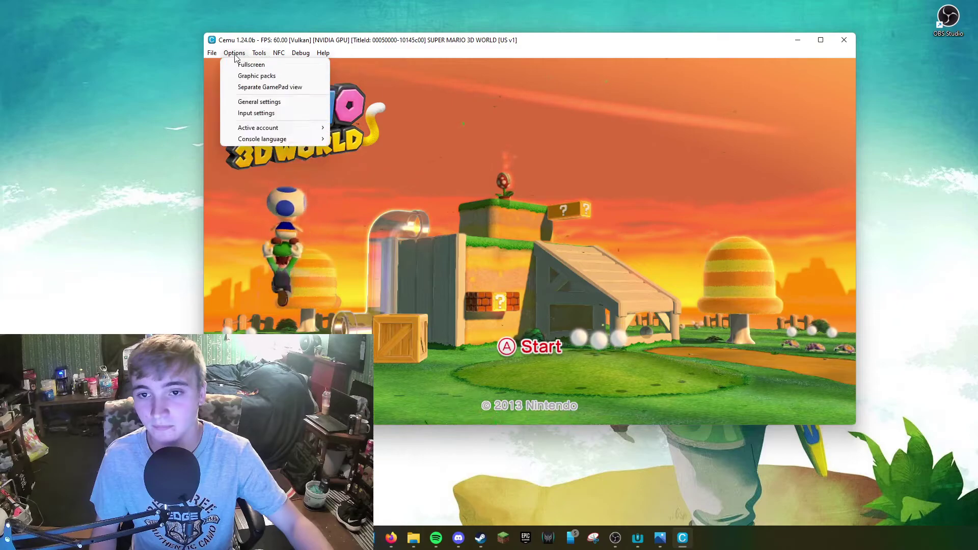
left_click(259, 101)
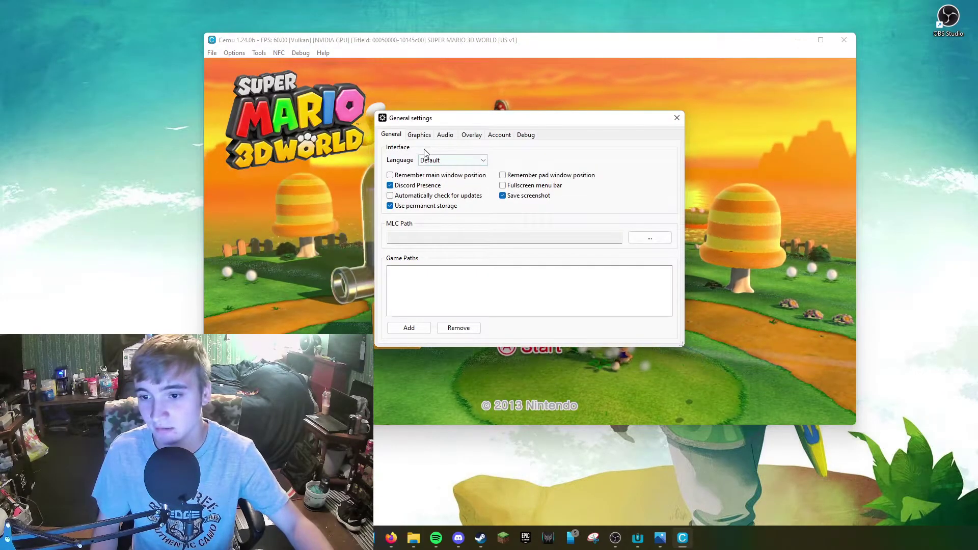
left_click(420, 137)
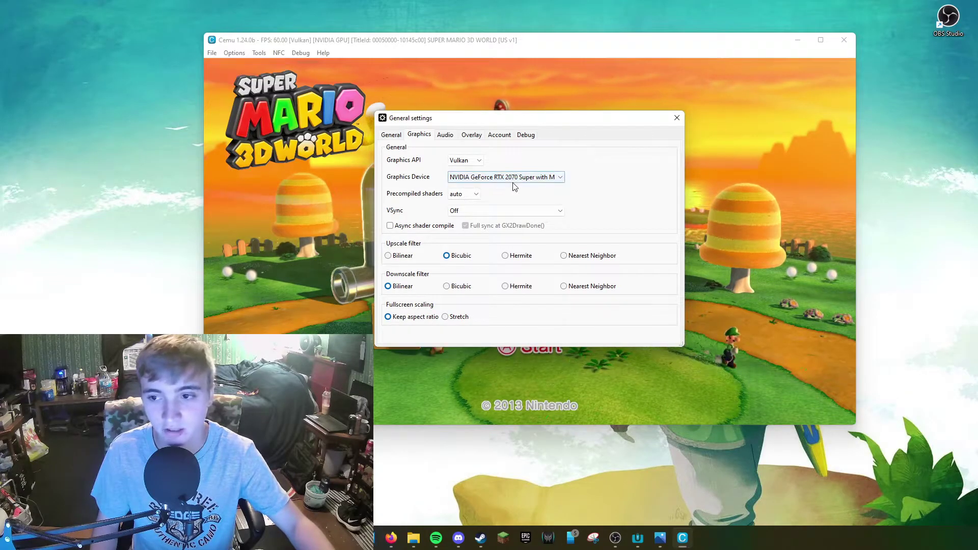
left_click(479, 161)
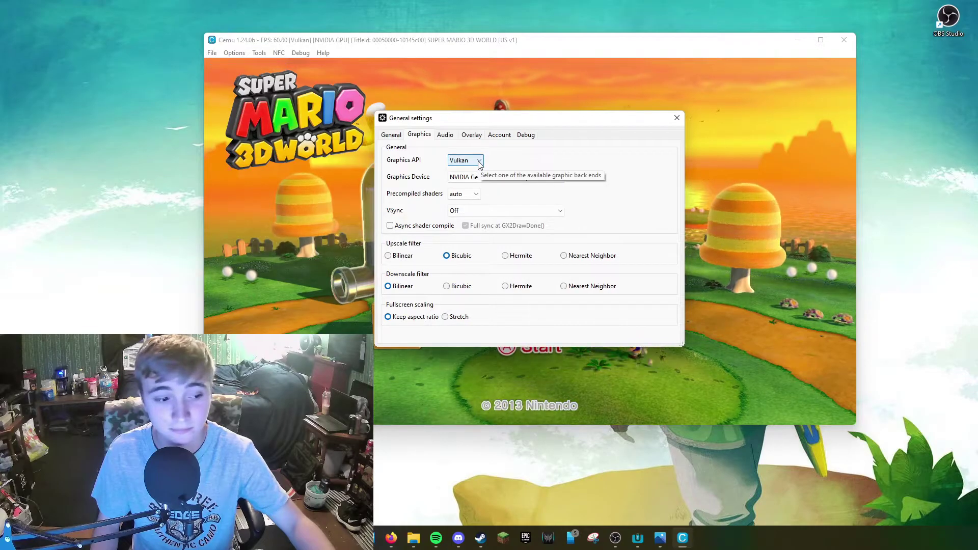
left_click(490, 177)
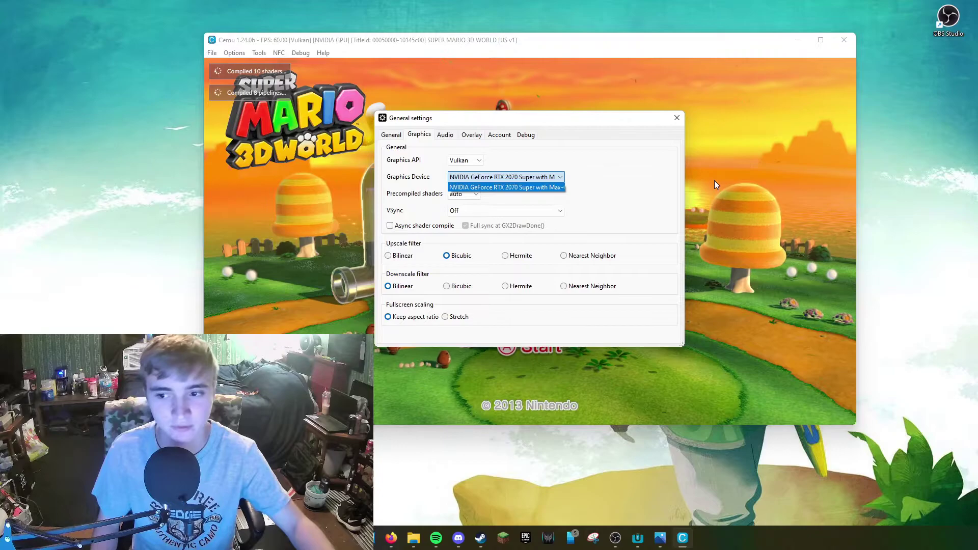
left_click(582, 185)
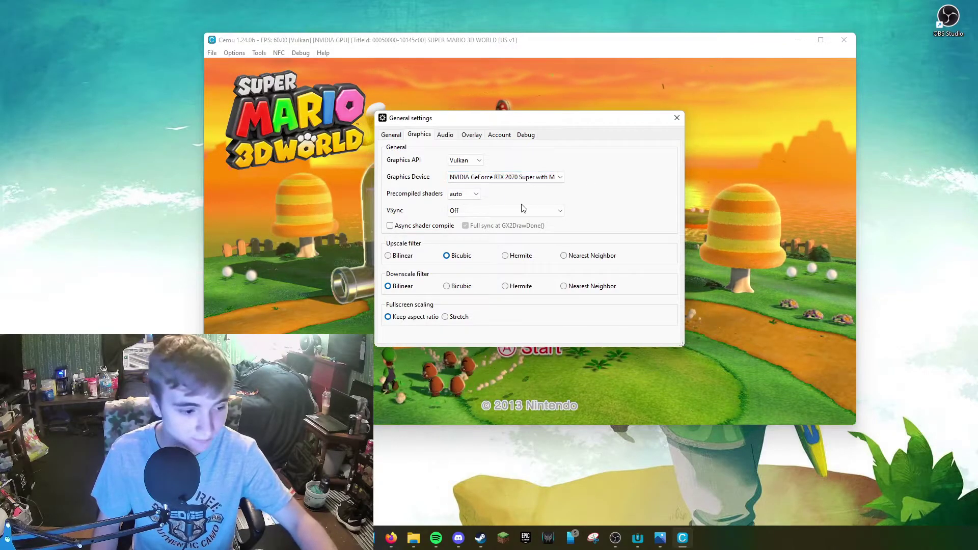
Recheck the graphics device and API selections, and set the upscale filter to Bilinear.
left_click(520, 180)
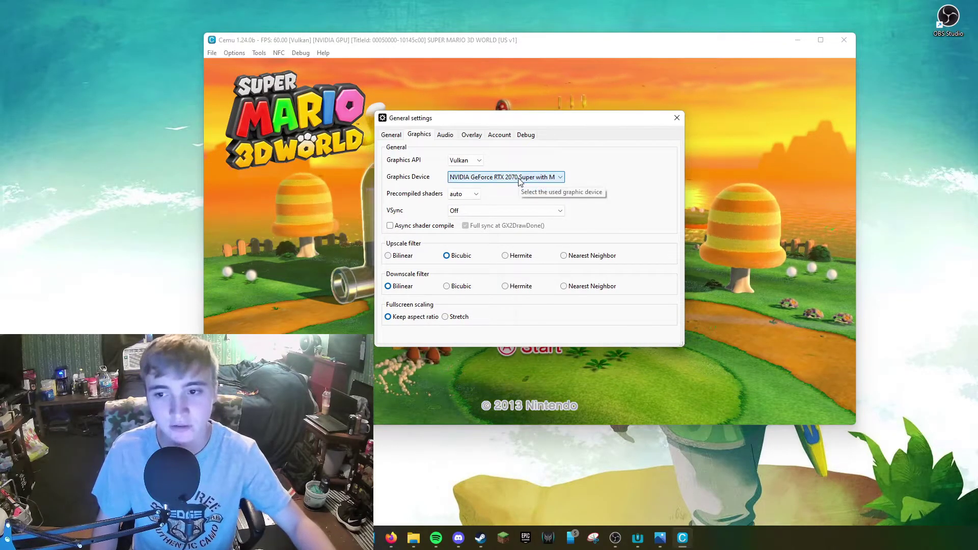
left_click(467, 161)
left_click(467, 160)
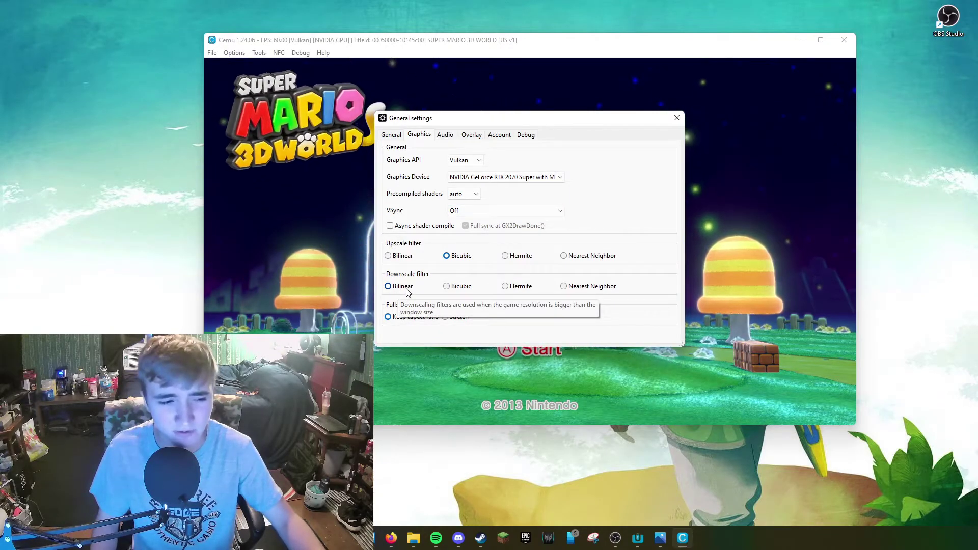
left_click(400, 256)
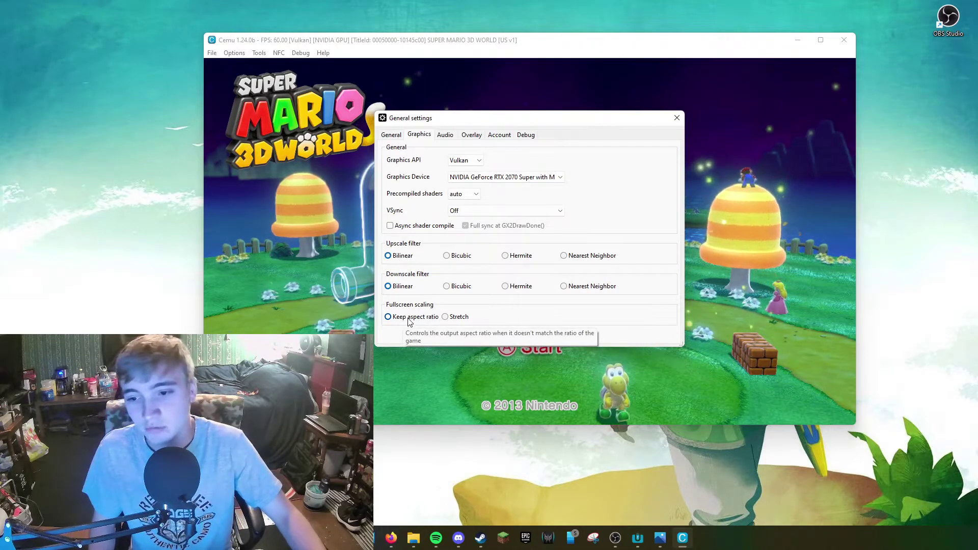
View the overlay and account settings, and close the general settings.
left_click(471, 134)
left_click(498, 135)
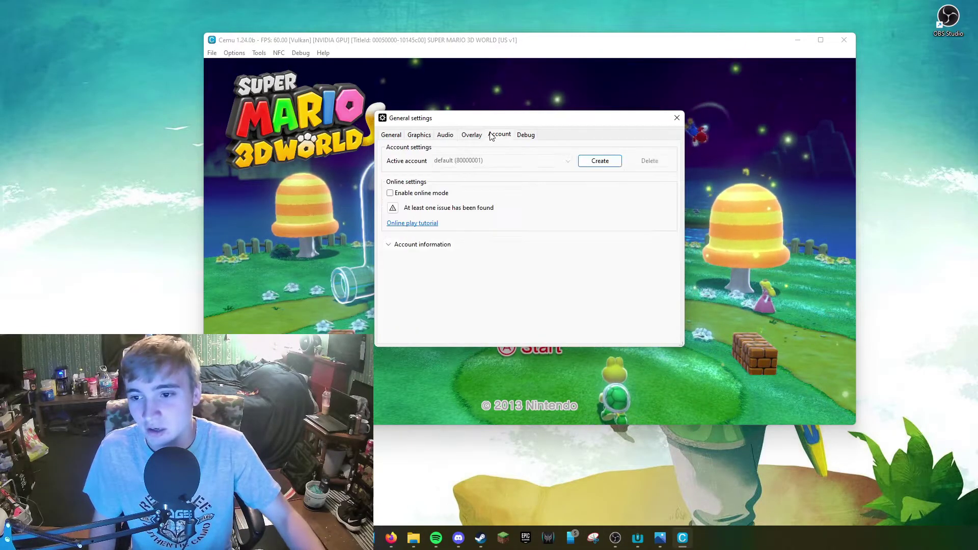
left_click(677, 118)
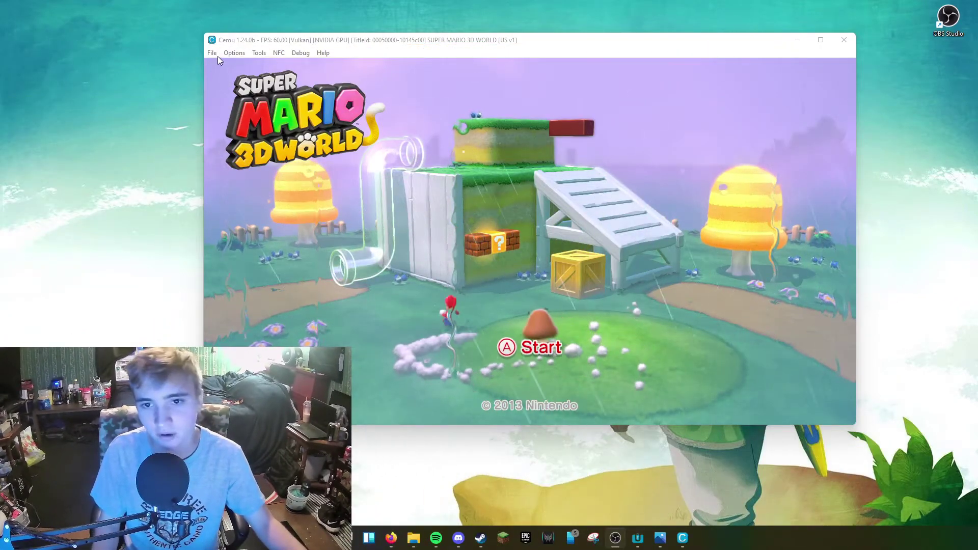
Open the graphic packs, enable the Resolution pack for Super Mario 3D World and check its presets.
left_click(232, 53)
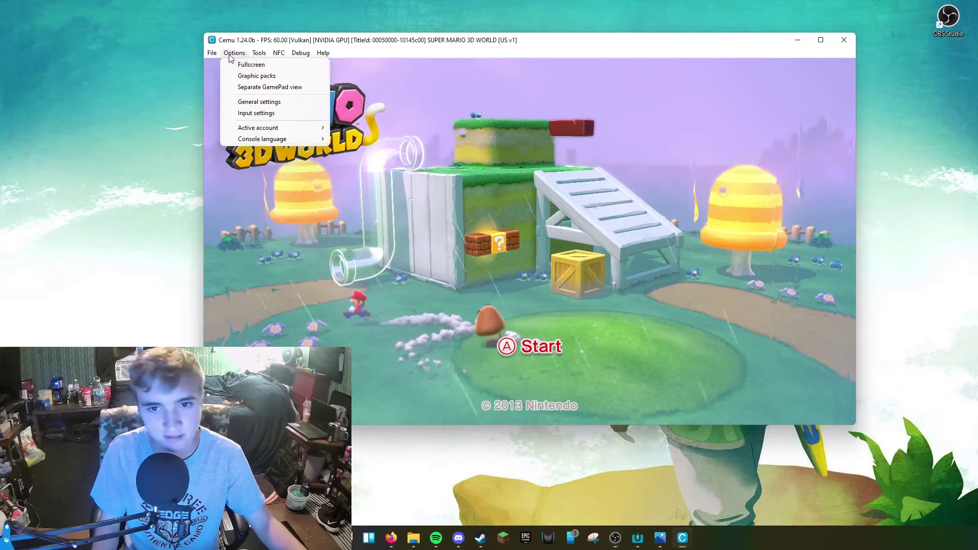
left_click(249, 77)
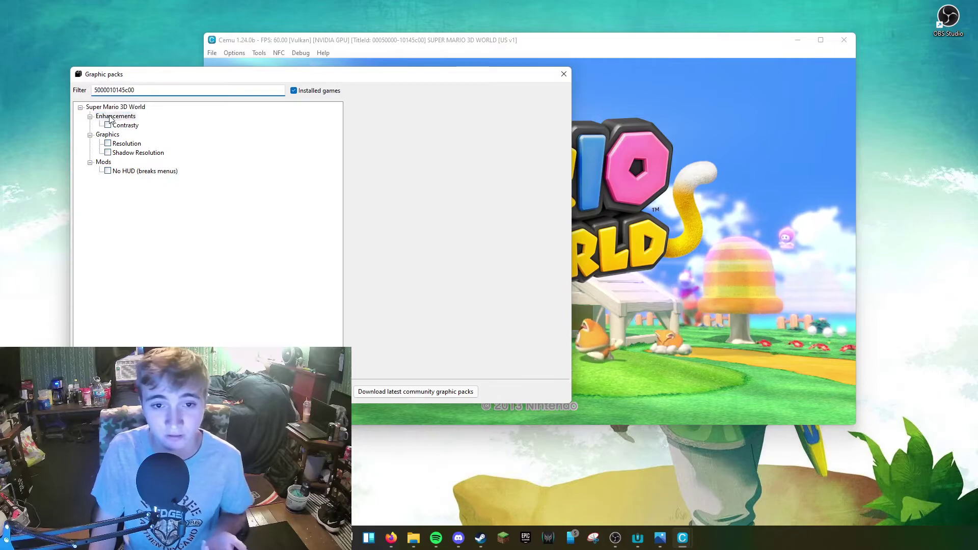
left_click(108, 143)
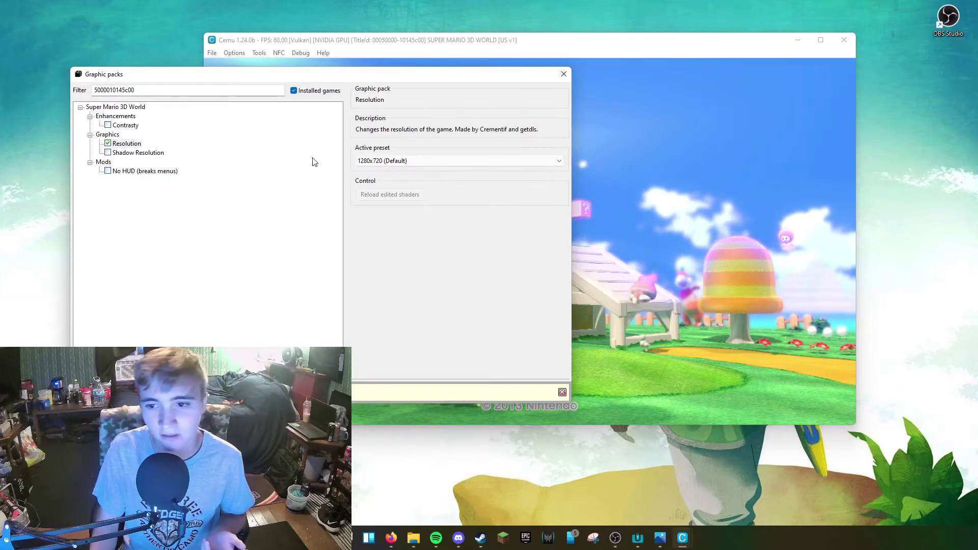
left_click(382, 161)
left_click(414, 163)
Examine the details of the Shadow Resolution and No HUD packs without enabling them, and close the graphic packs window.
left_click(121, 153)
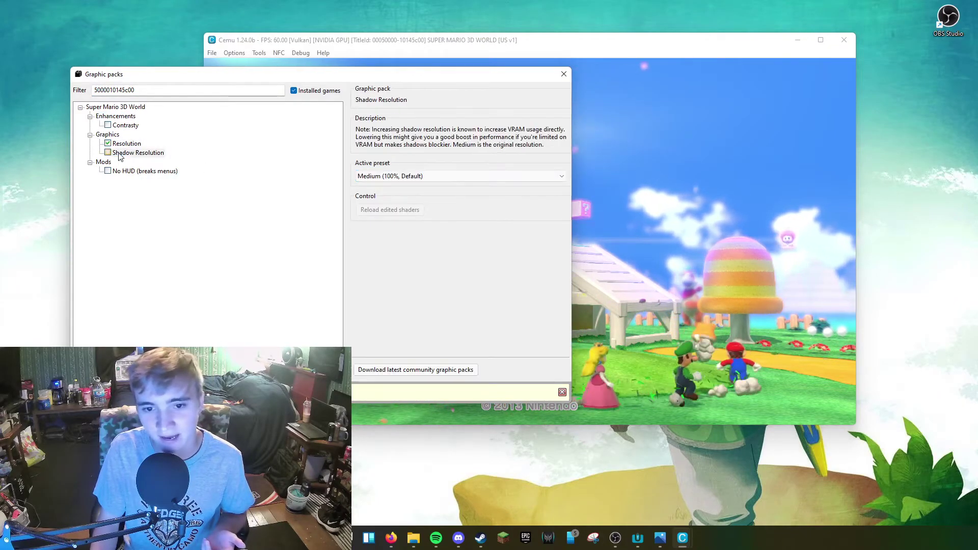
left_click(121, 143)
left_click(135, 171)
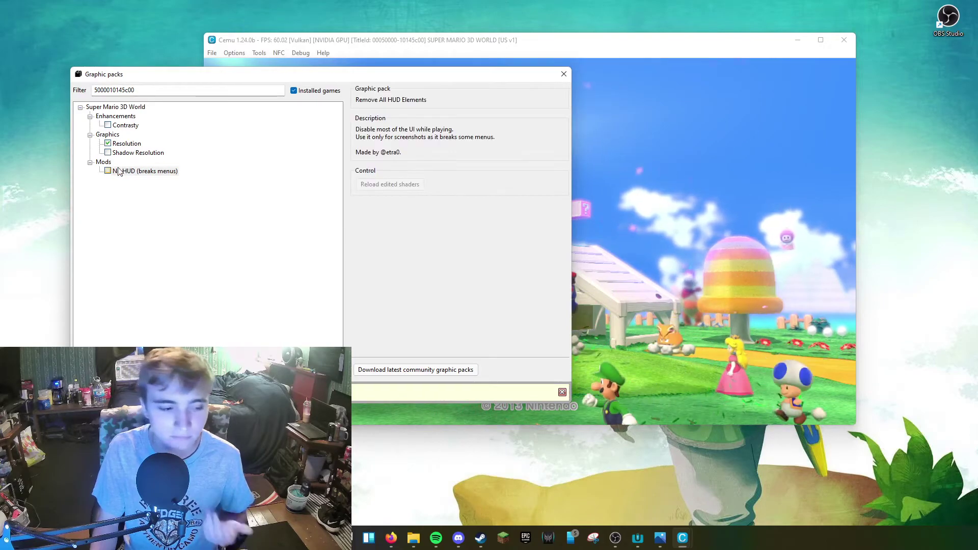
left_click(90, 134)
left_click(90, 135)
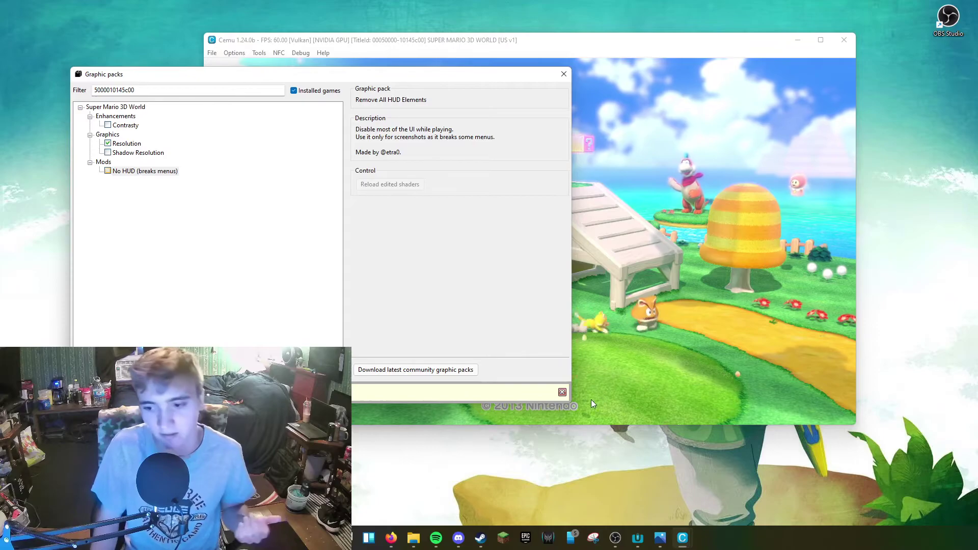
left_click(563, 393)
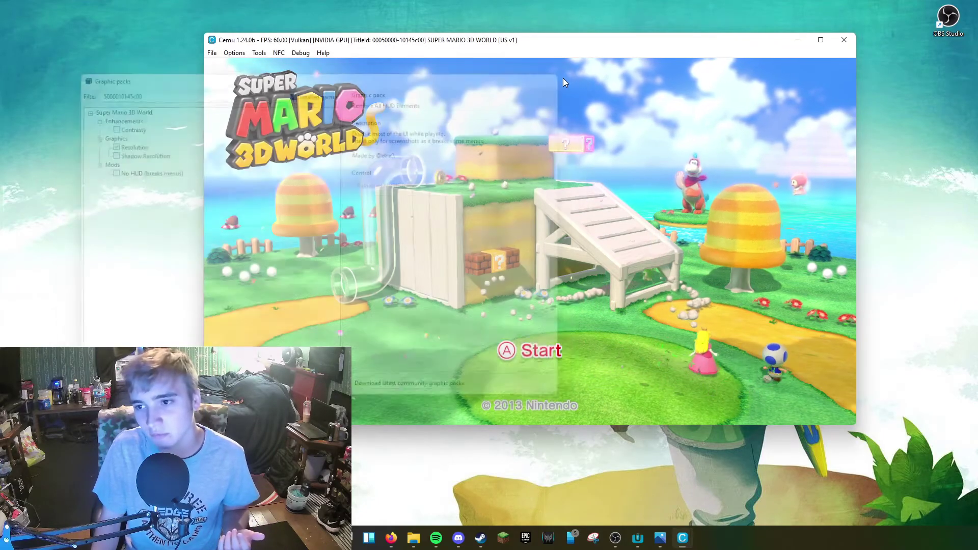